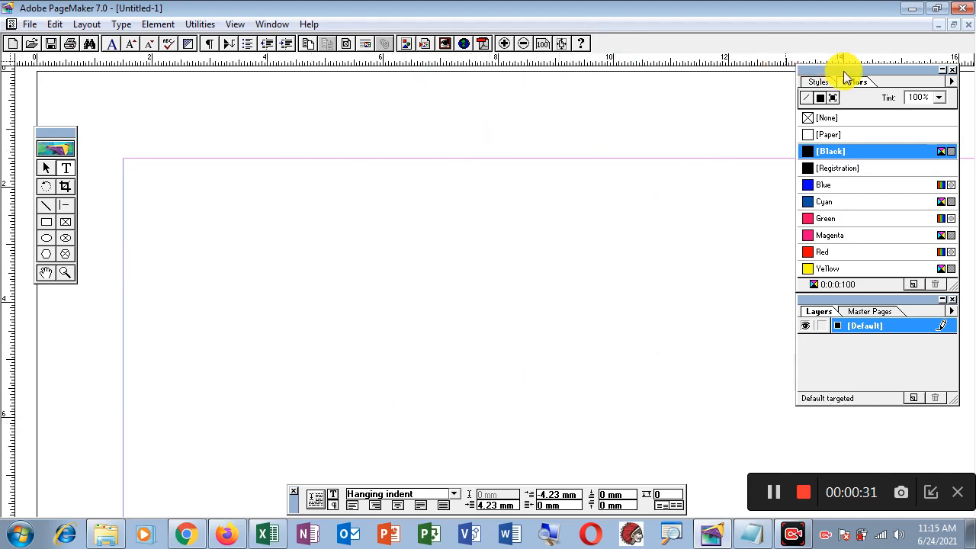
Step: Hide the Colors palette, show it again, and hide it once more
{"action": "left_click_drag", "start_coordinate": [915, 74], "coordinate": [769, 90]}
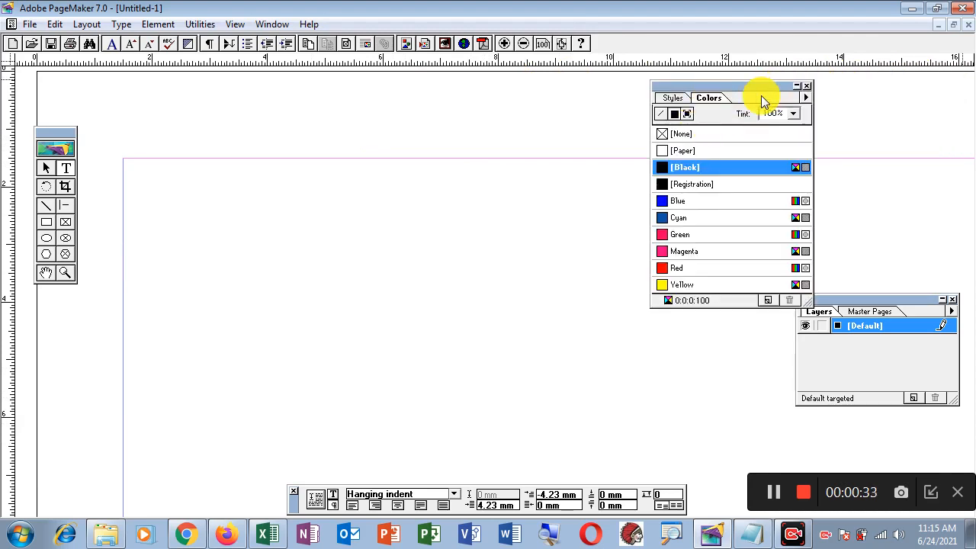
{"action": "left_click", "coordinate": [807, 86]}
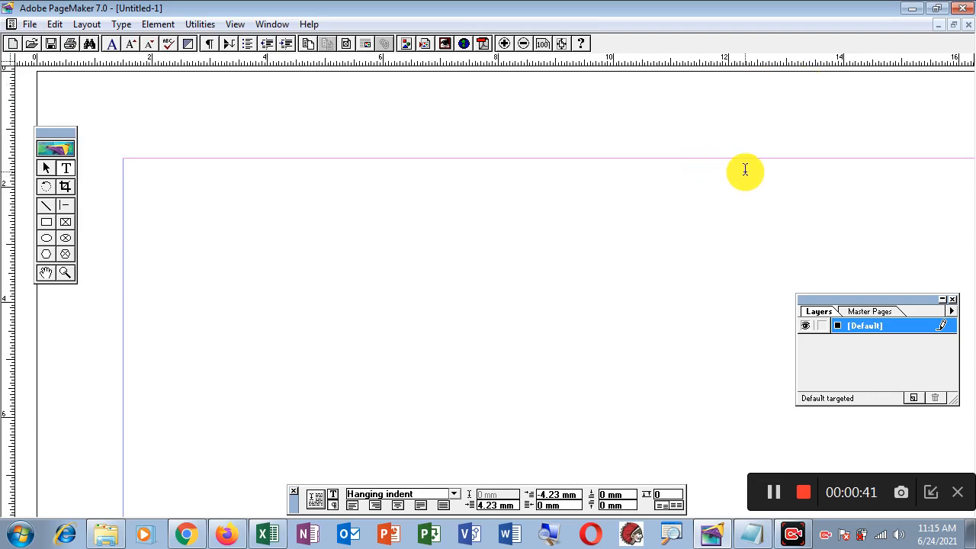
{"action": "left_click", "coordinate": [272, 24]}
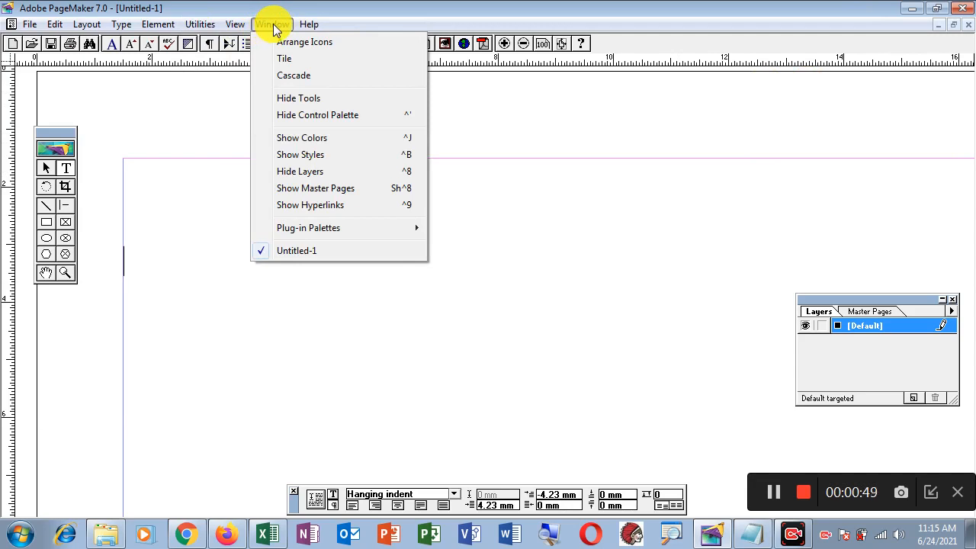
{"action": "left_click", "coordinate": [293, 138]}
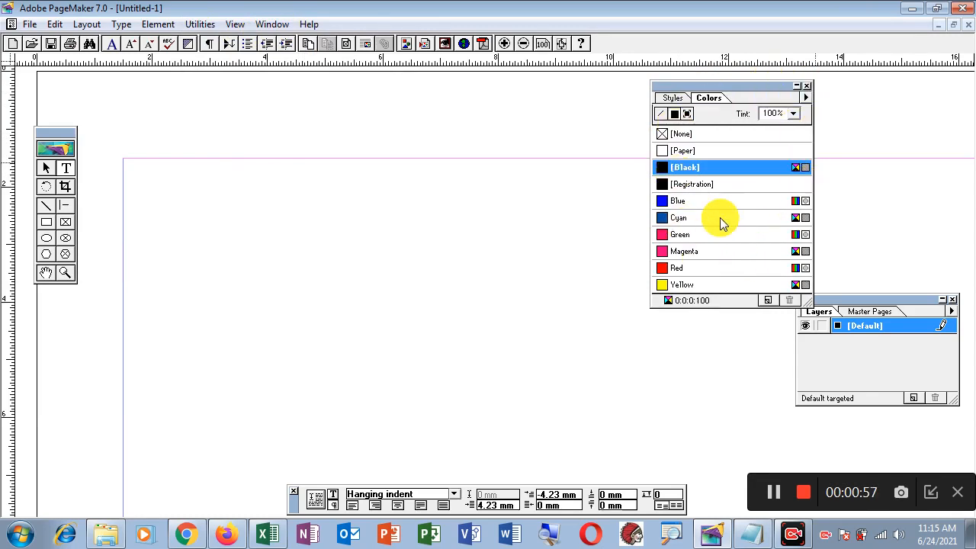
{"action": "left_click", "coordinate": [807, 86]}
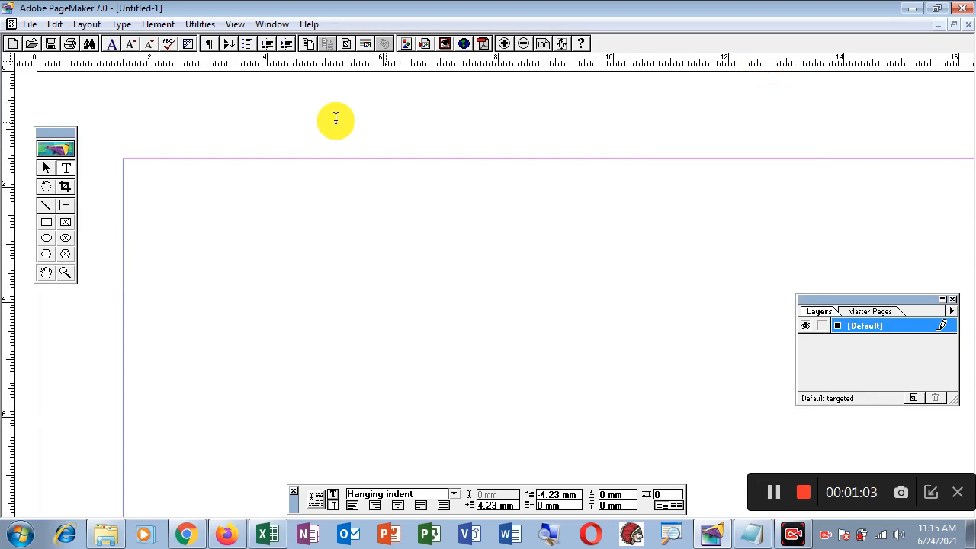
Step: Show the Colors palette and place it just above the Layers palette
{"action": "left_click", "coordinate": [267, 24]}
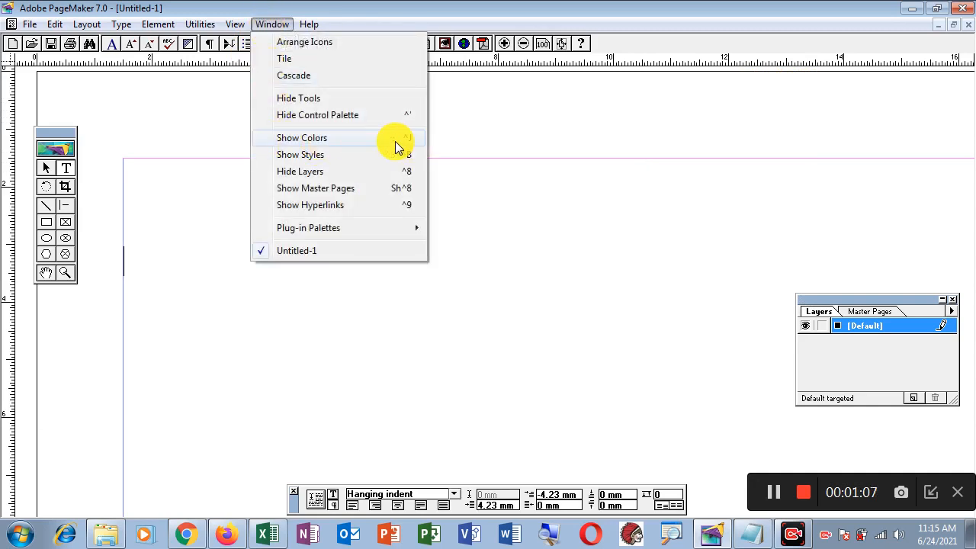
{"action": "left_click", "coordinate": [517, 289]}
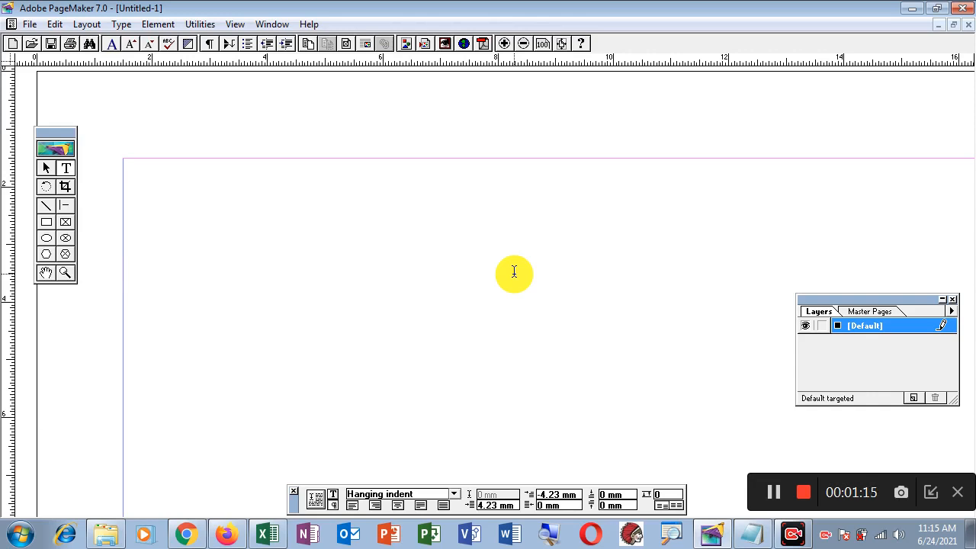
{"action": "key", "text": "ctrl+j"}
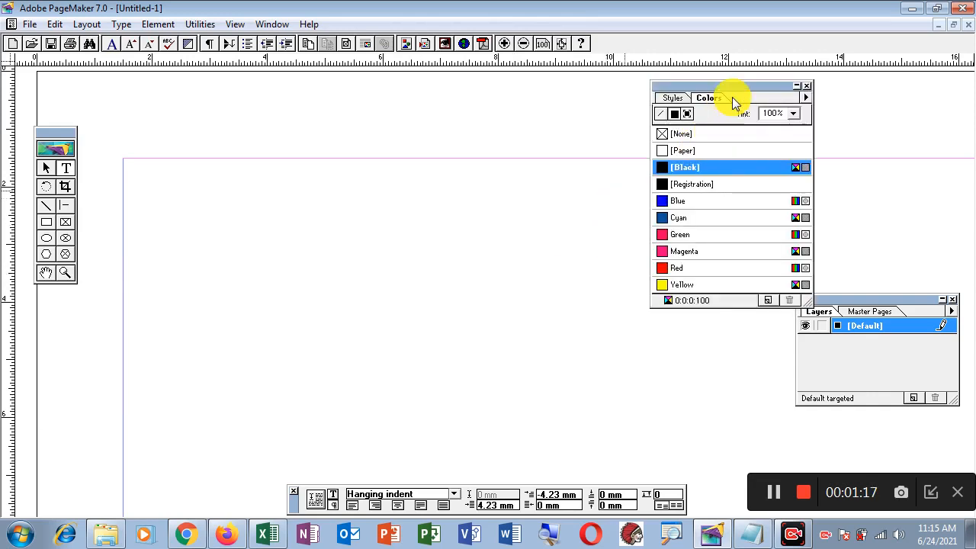
{"action": "left_click_drag", "start_coordinate": [744, 85], "coordinate": [875, 84]}
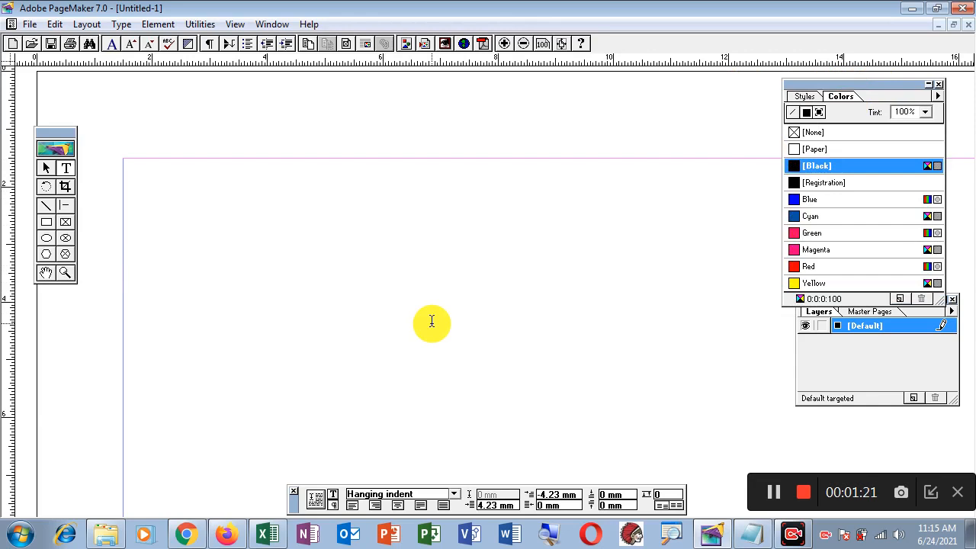
Step: Draw a rectangle about 74.5 mm wide and 29.1 mm high inside the upper part of the page margins
{"action": "left_click", "coordinate": [46, 222]}
{"action": "mouse_move", "coordinate": [203, 193]}
{"action": "left_mouse_down"}
{"action": "mouse_move", "coordinate": [253, 257]}
{"action": "mouse_move", "coordinate": [575, 353]}
{"action": "mouse_move", "coordinate": [631, 358]}
{"action": "left_mouse_up"}
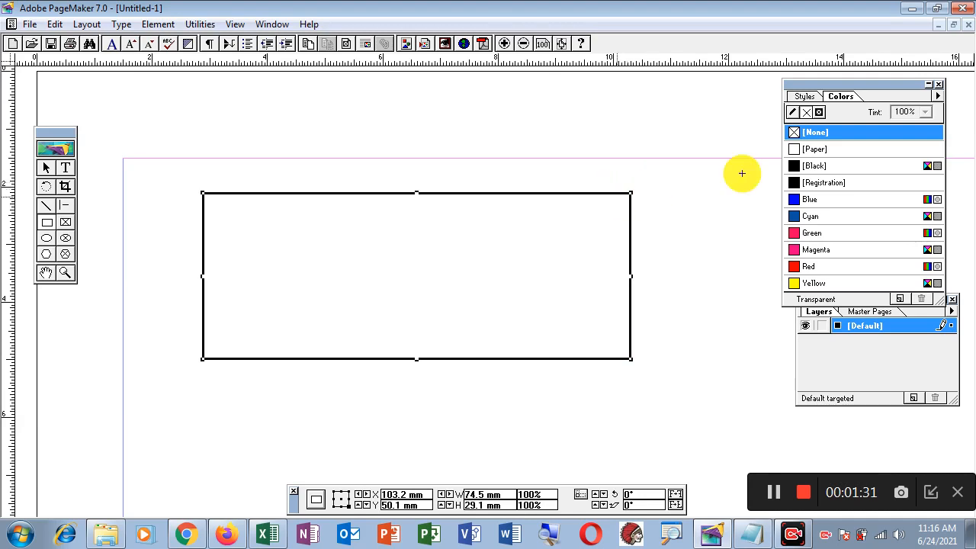
{"action": "left_click_drag", "start_coordinate": [866, 86], "coordinate": [860, 85]}
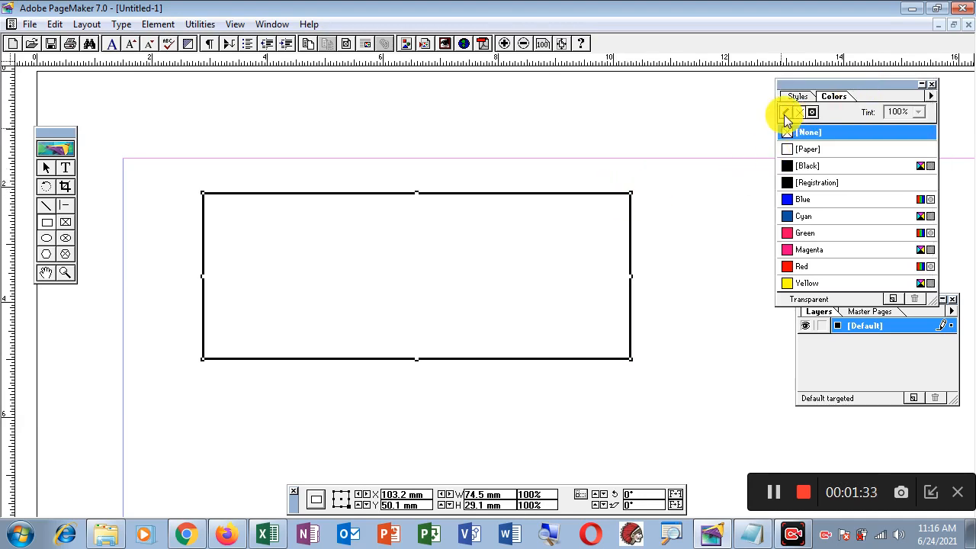
Step: Set the rectangle's stroke color to Blue and its fill color to Black
{"action": "left_click", "coordinate": [786, 114]}
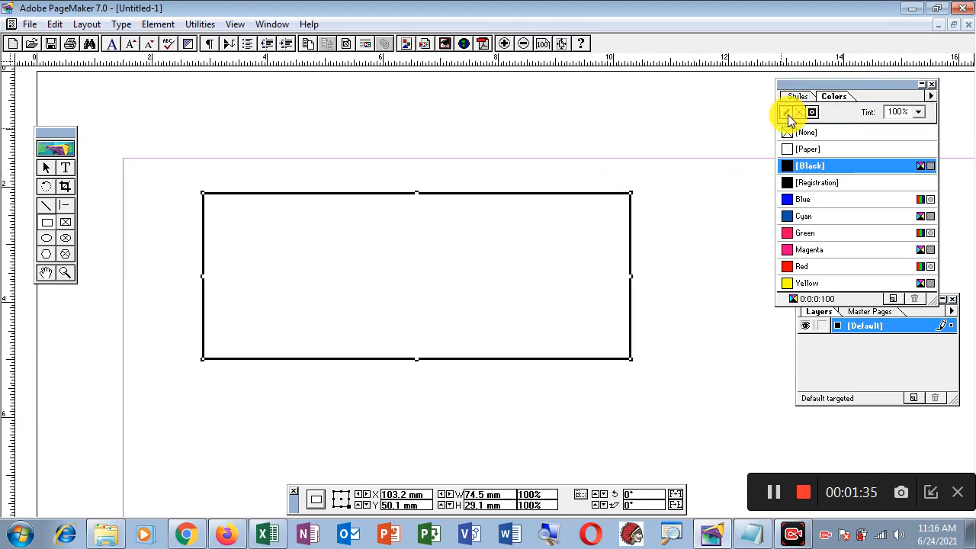
{"action": "left_click", "coordinate": [800, 114]}
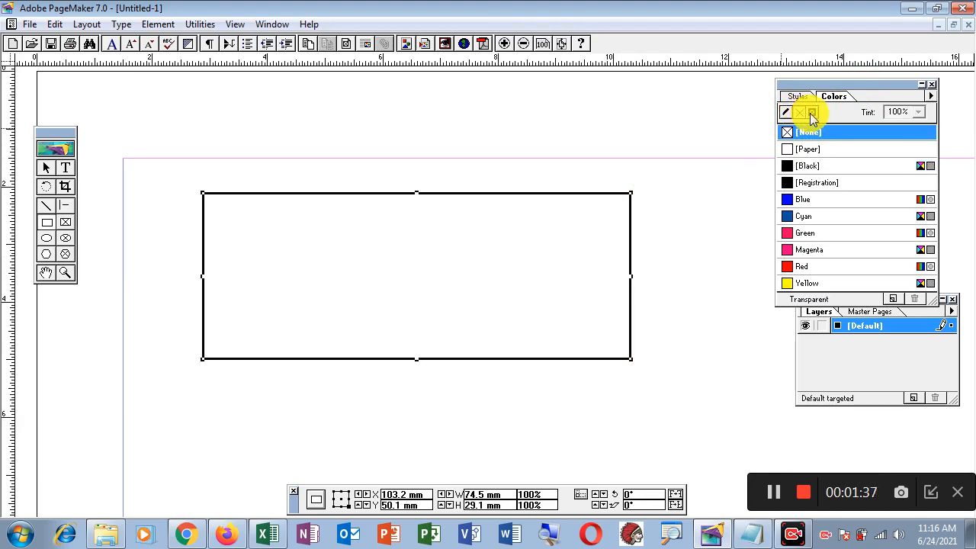
{"action": "left_click", "coordinate": [813, 114]}
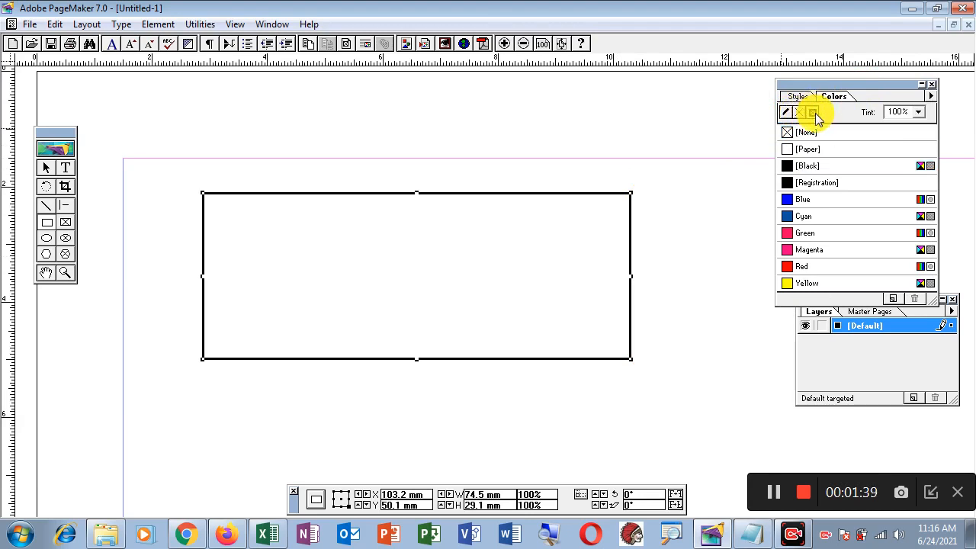
{"action": "left_click", "coordinate": [786, 115]}
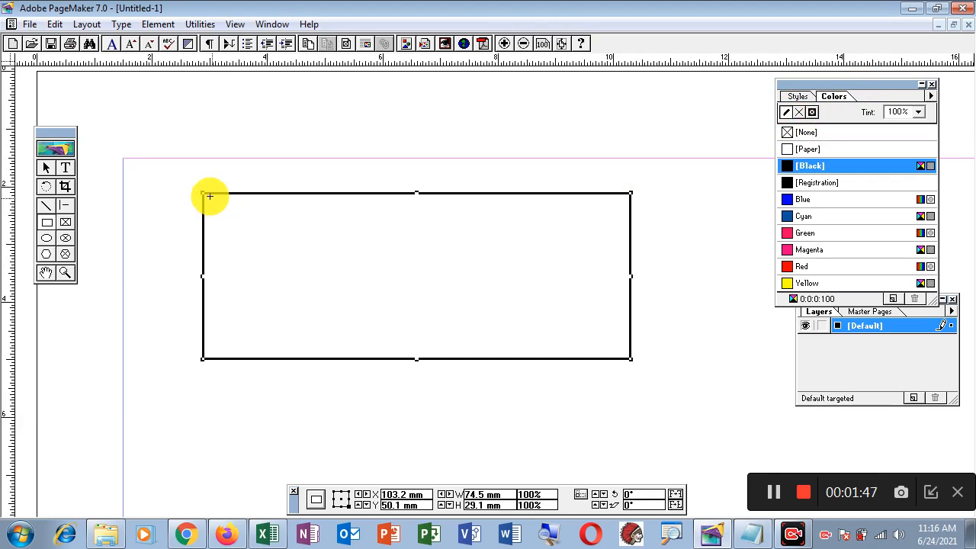
{"action": "left_click", "coordinate": [787, 199]}
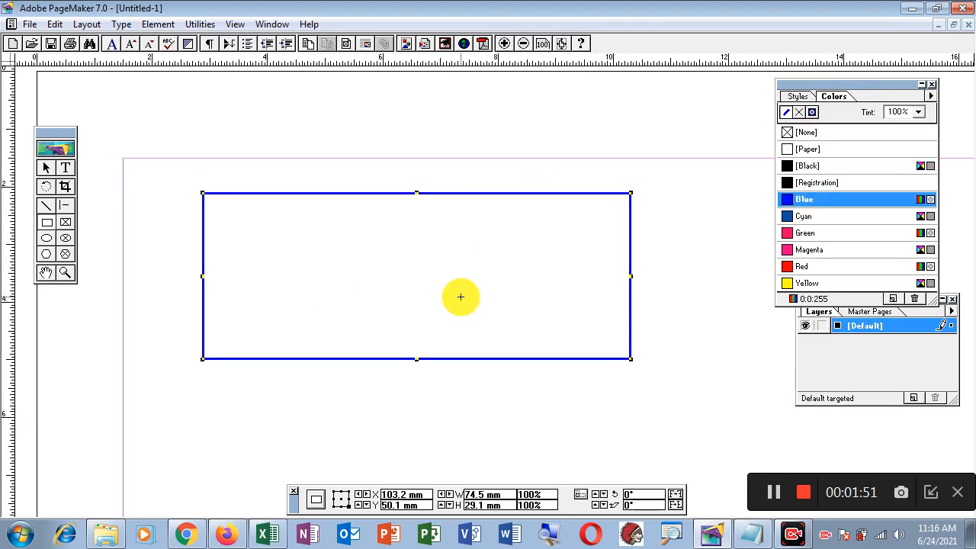
{"action": "left_click", "coordinate": [800, 113]}
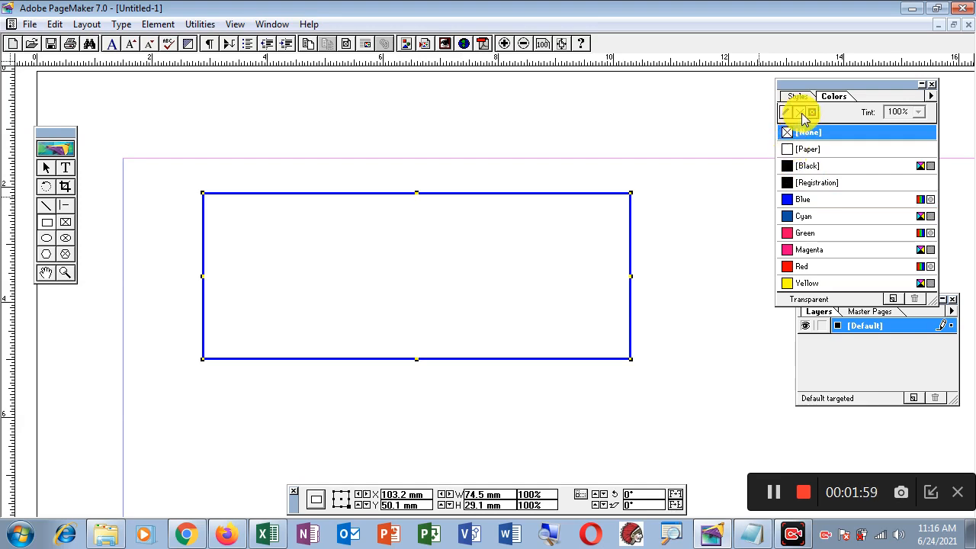
{"action": "left_click", "coordinate": [789, 170]}
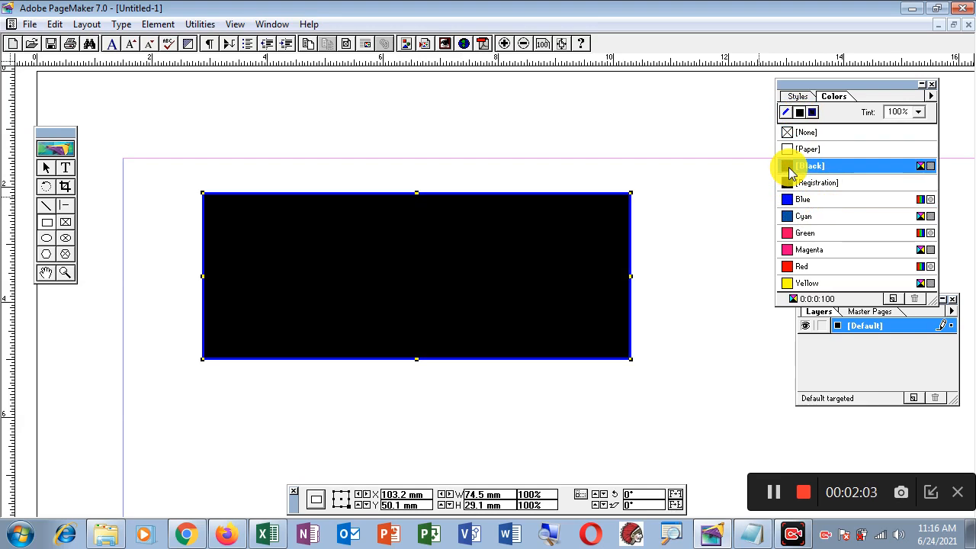
Step: Apply Black to both the stroke and the fill of the rectangle
{"action": "left_click", "coordinate": [787, 112]}
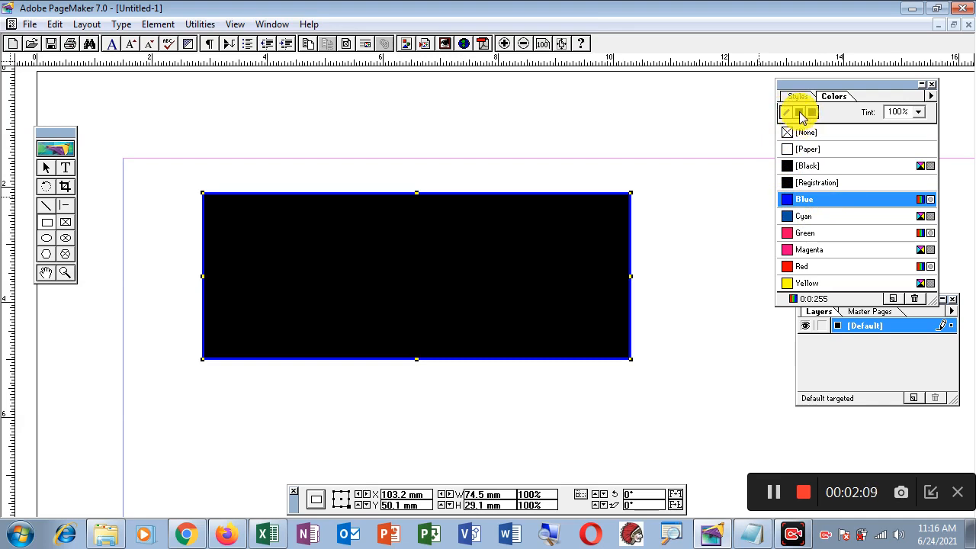
{"action": "left_click", "coordinate": [801, 113]}
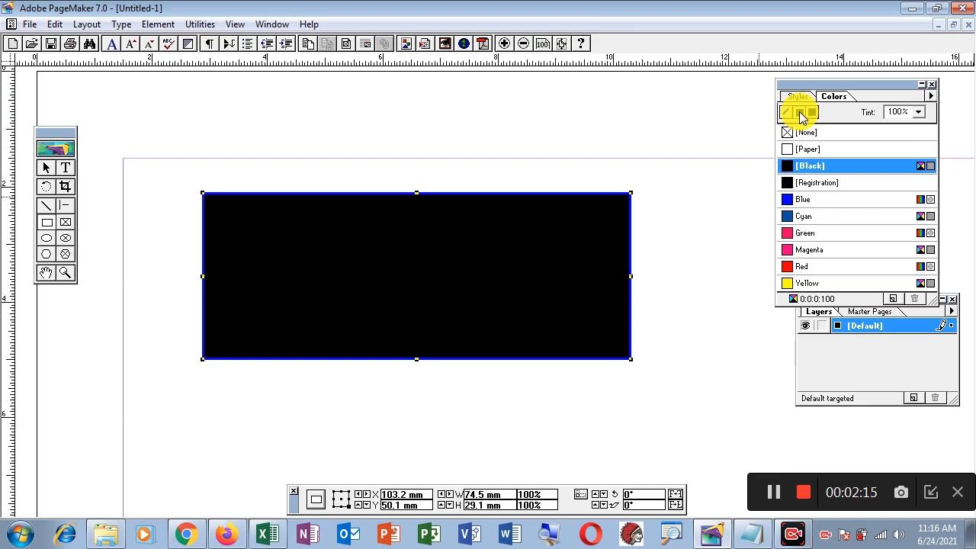
{"action": "left_click", "coordinate": [813, 113]}
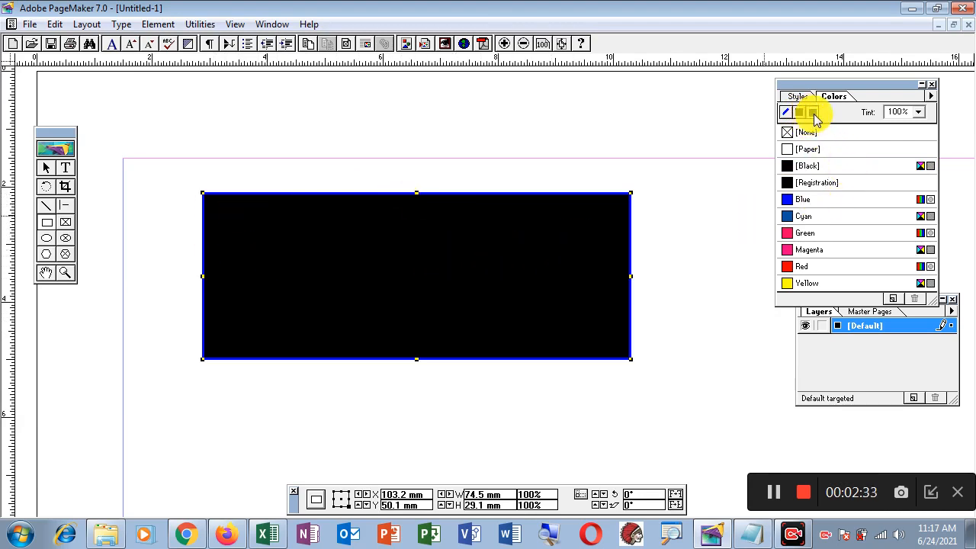
{"action": "left_click", "coordinate": [795, 165]}
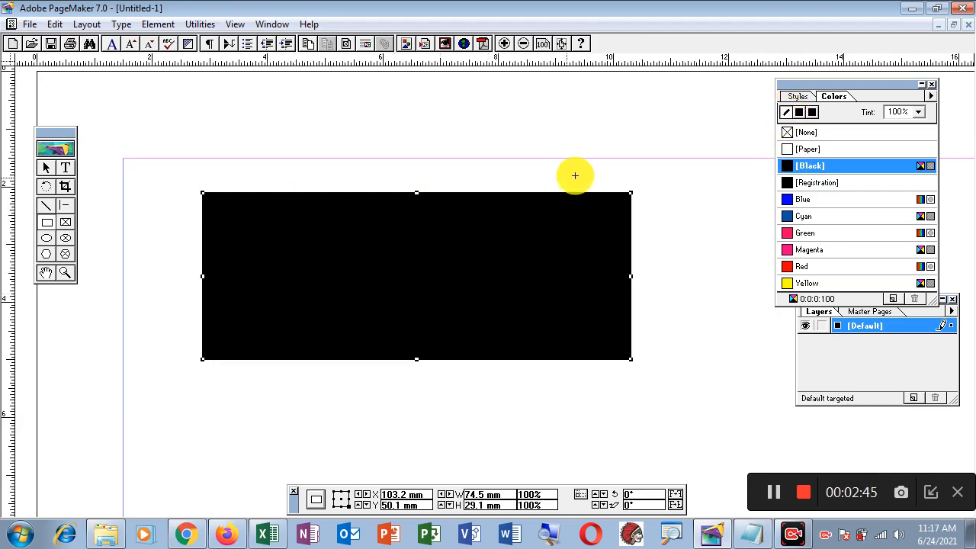
Step: Set the rectangle's stroke color to Red and its fill color to Yellow
{"action": "left_click", "coordinate": [791, 267]}
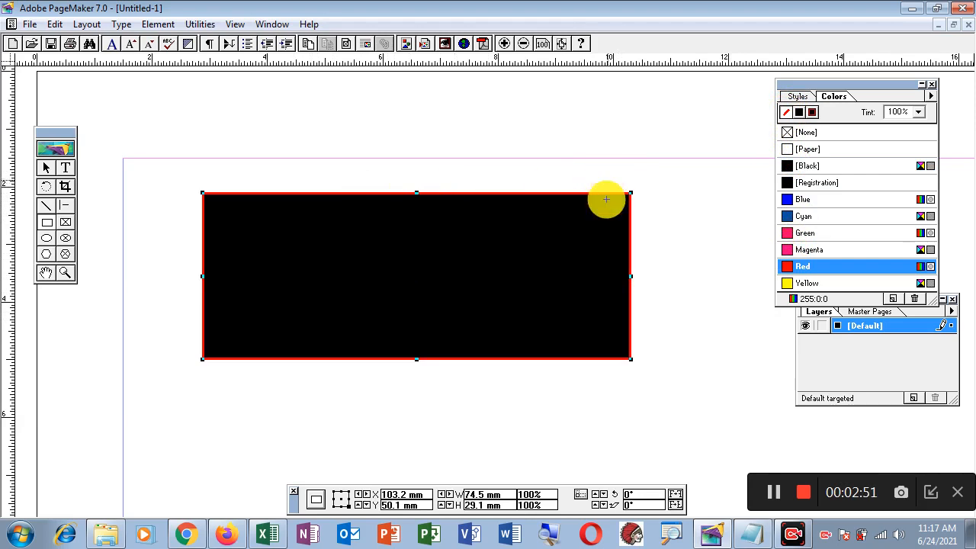
{"action": "left_click", "coordinate": [802, 114]}
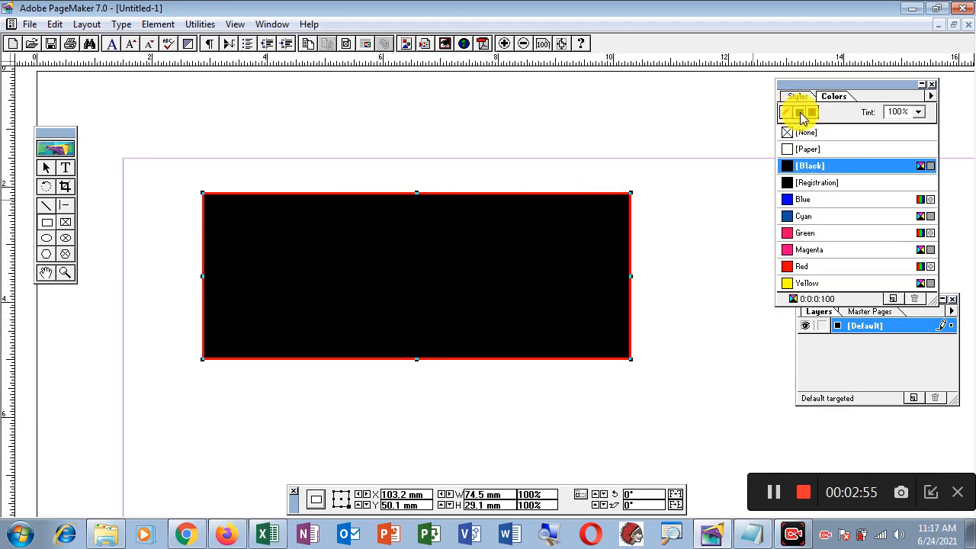
{"action": "left_click", "coordinate": [788, 285]}
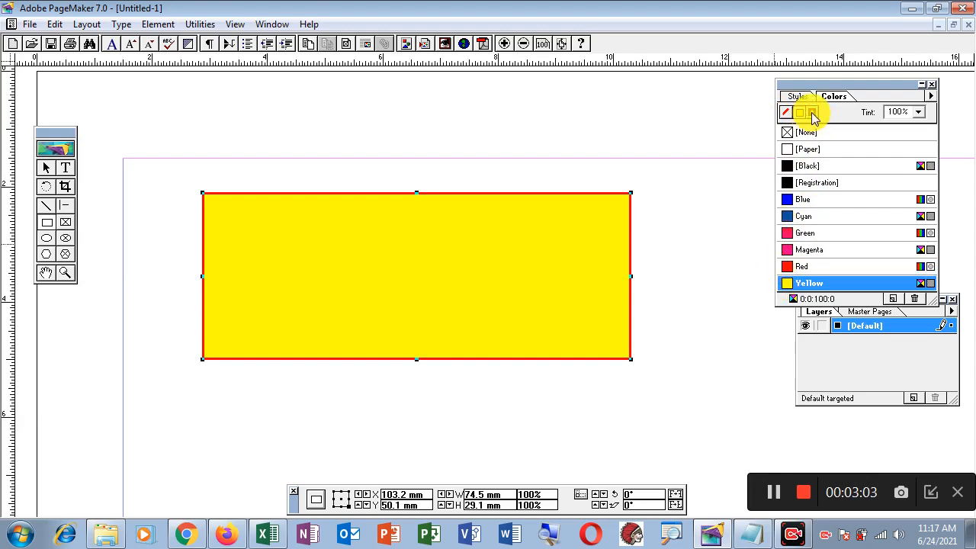
Step: Apply Yellow to both the stroke and the fill of the rectangle
{"action": "left_click", "coordinate": [813, 113]}
{"action": "left_click", "coordinate": [790, 285]}
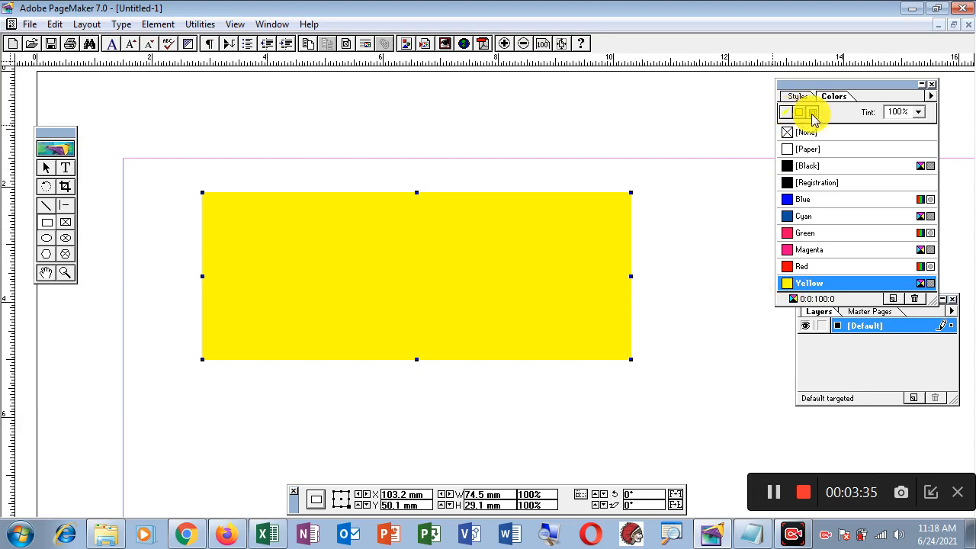
Step: Reduce the rectangle's yellow tint to 45%, and restore it to 100%
{"action": "left_click", "coordinate": [919, 114]}
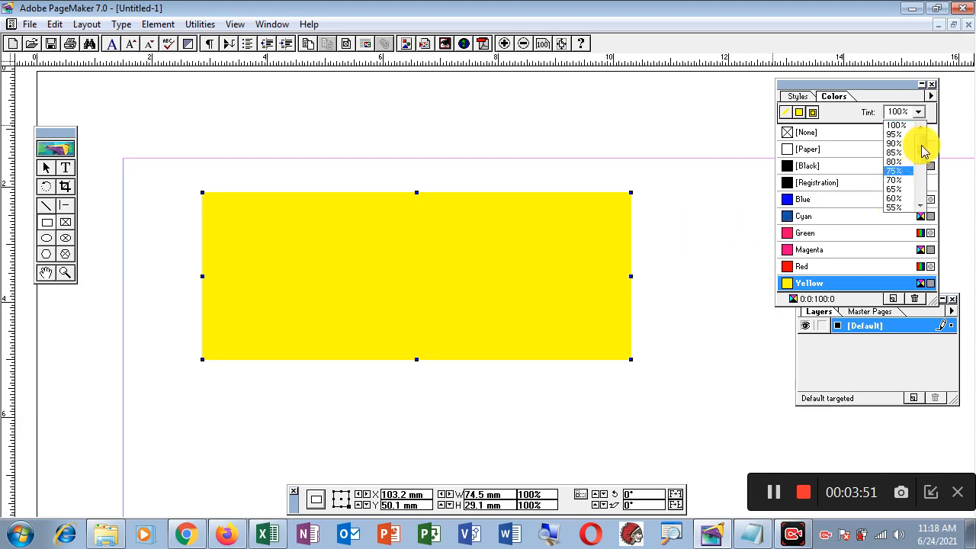
{"action": "left_click_drag", "start_coordinate": [921, 146], "coordinate": [922, 167]}
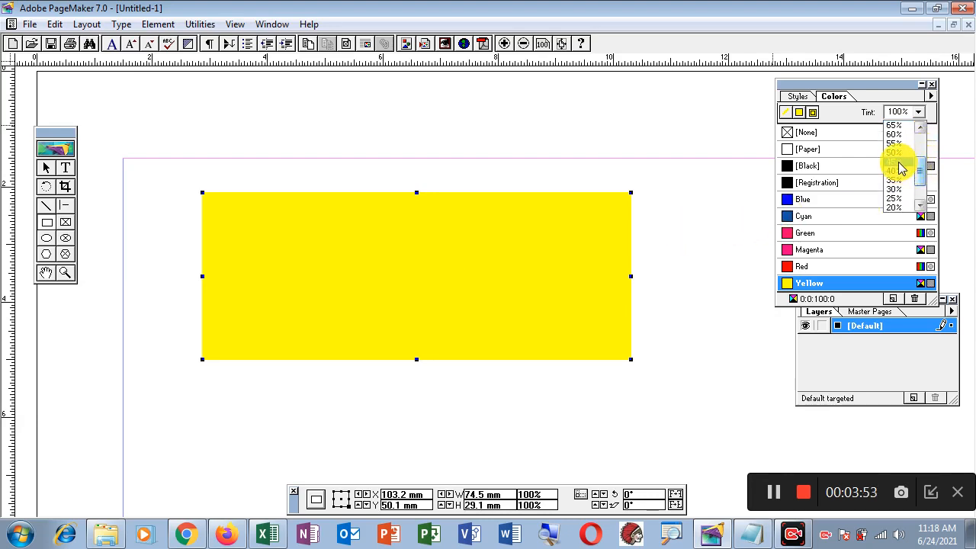
{"action": "left_click", "coordinate": [900, 168]}
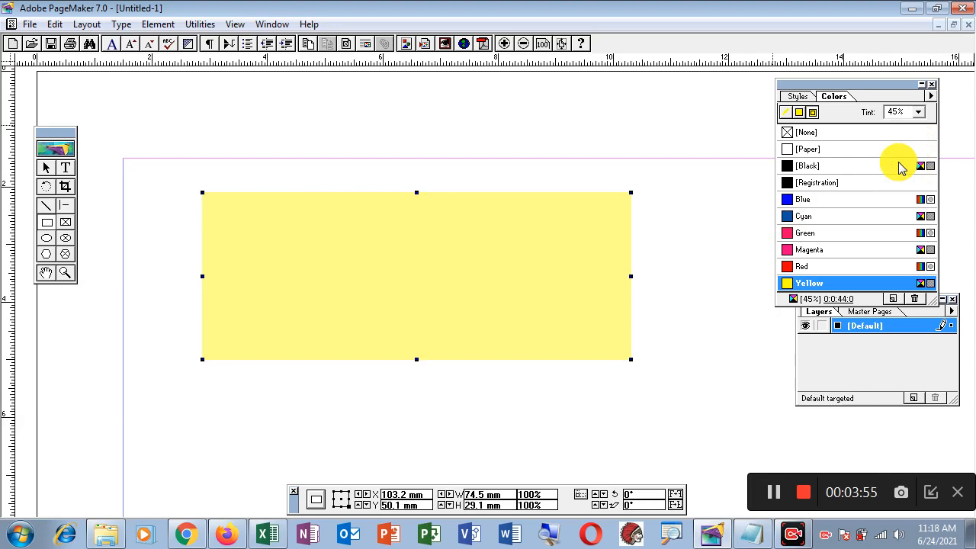
{"action": "left_click", "coordinate": [918, 112]}
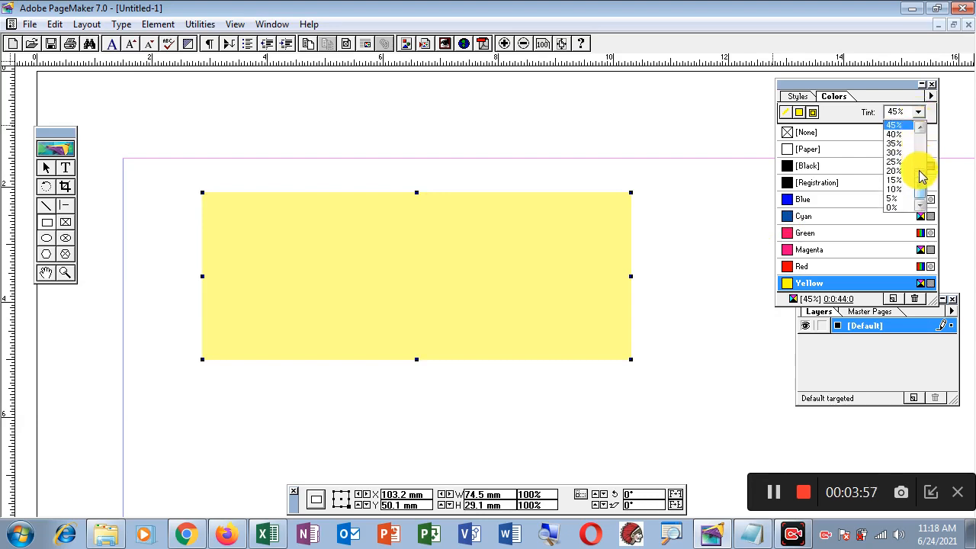
{"action": "left_click_drag", "start_coordinate": [921, 177], "coordinate": [923, 126]}
{"action": "left_click", "coordinate": [907, 125]}
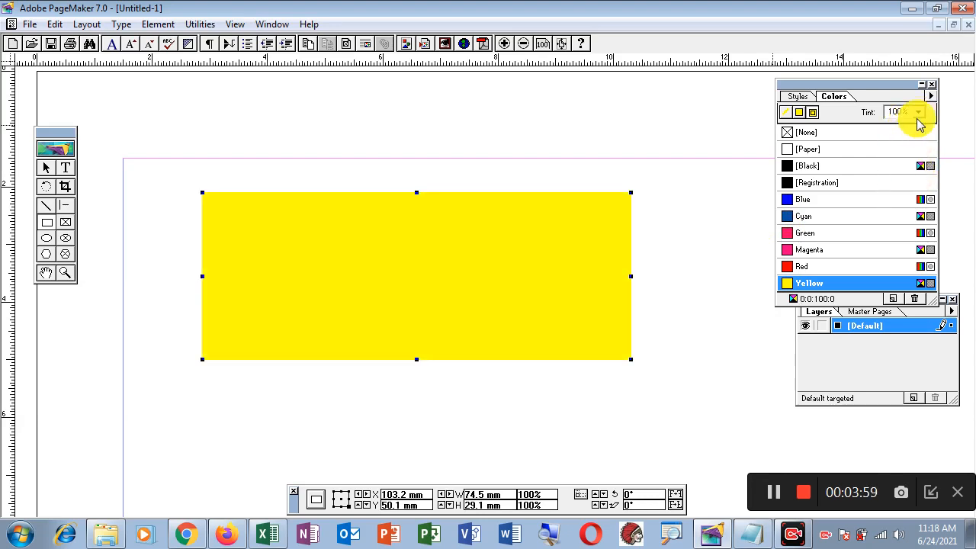
Step: Try a 75% tint on the yellow rectangle, and set the tint to 90%
{"action": "left_click", "coordinate": [918, 112]}
{"action": "scroll", "coordinate": [902, 173], "scroll_direction": "down", "scroll_amount": 1}
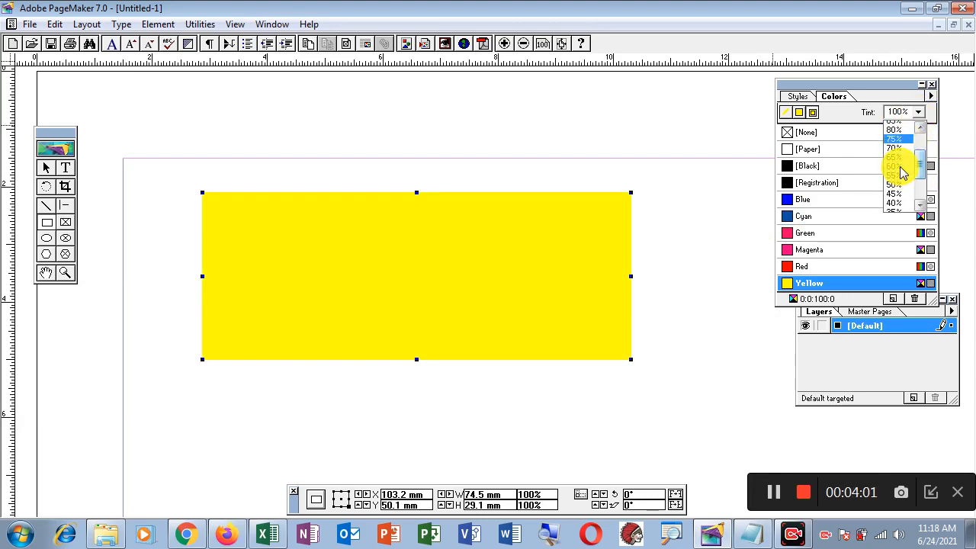
{"action": "left_click", "coordinate": [902, 167]}
{"action": "left_click", "coordinate": [901, 112]}
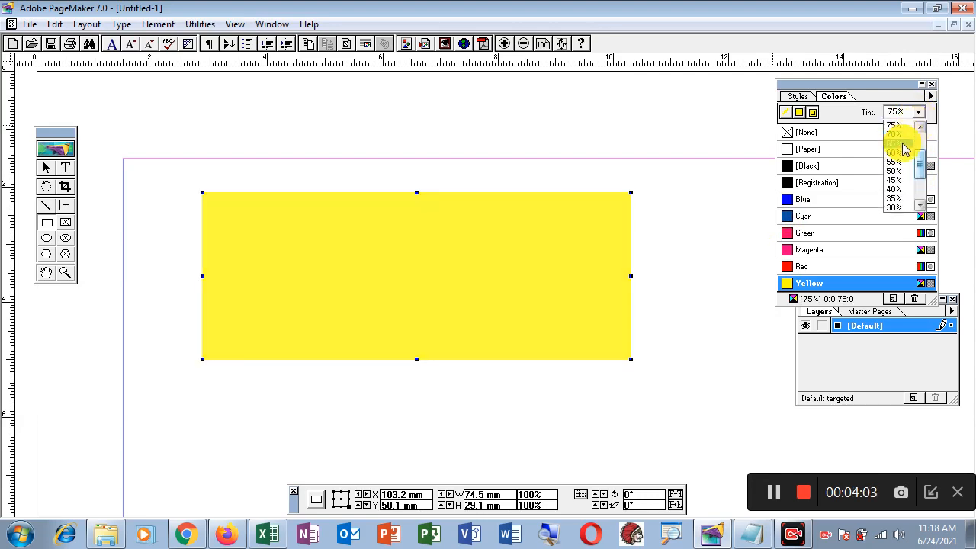
{"action": "scroll", "coordinate": [902, 147], "scroll_direction": "up", "scroll_amount": 3}
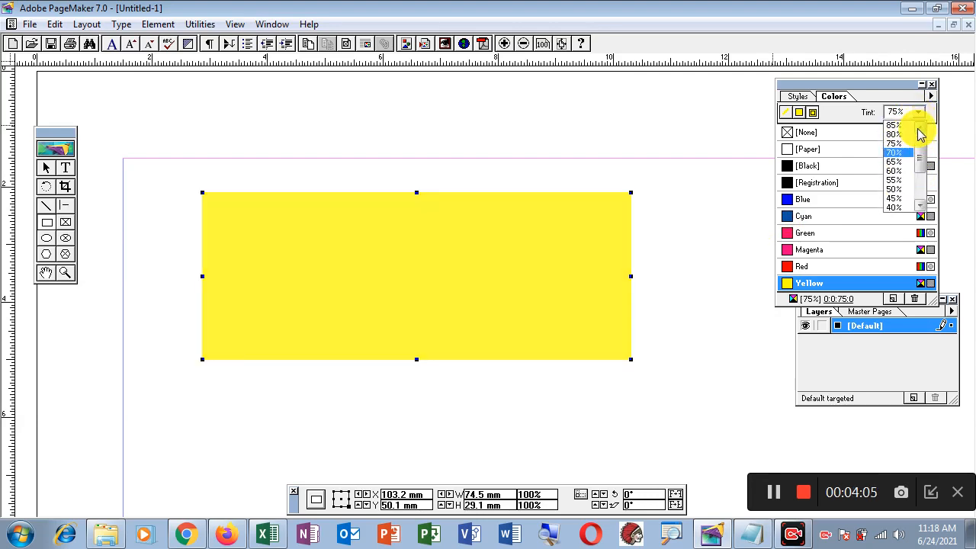
{"action": "left_click", "coordinate": [900, 128]}
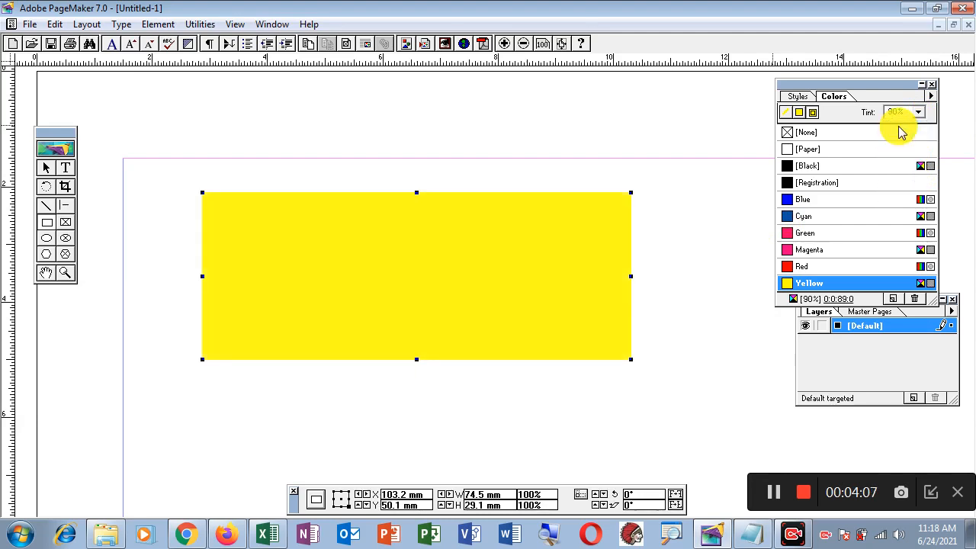
Step: Set the yellow rectangle's tint to 100% and move the Colors palette slightly away from the Layers palette
{"action": "left_click", "coordinate": [918, 112]}
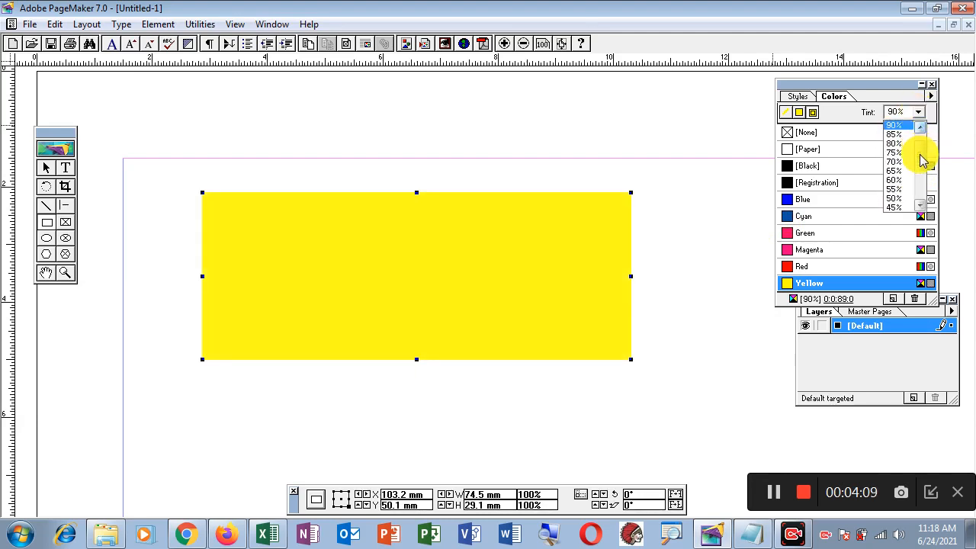
{"action": "scroll", "coordinate": [902, 141], "scroll_direction": "up", "scroll_amount": 2}
{"action": "left_click", "coordinate": [900, 127]}
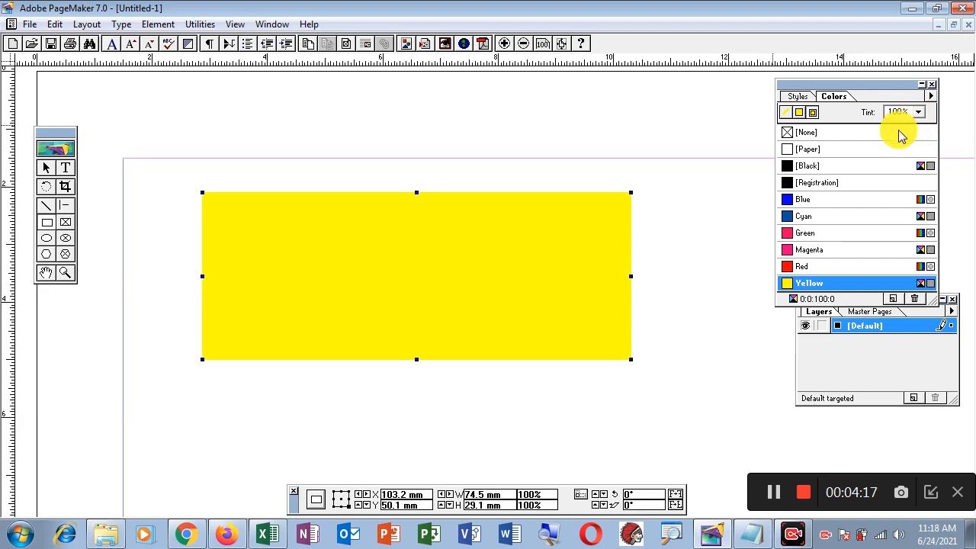
{"action": "left_click_drag", "start_coordinate": [863, 87], "coordinate": [836, 72]}
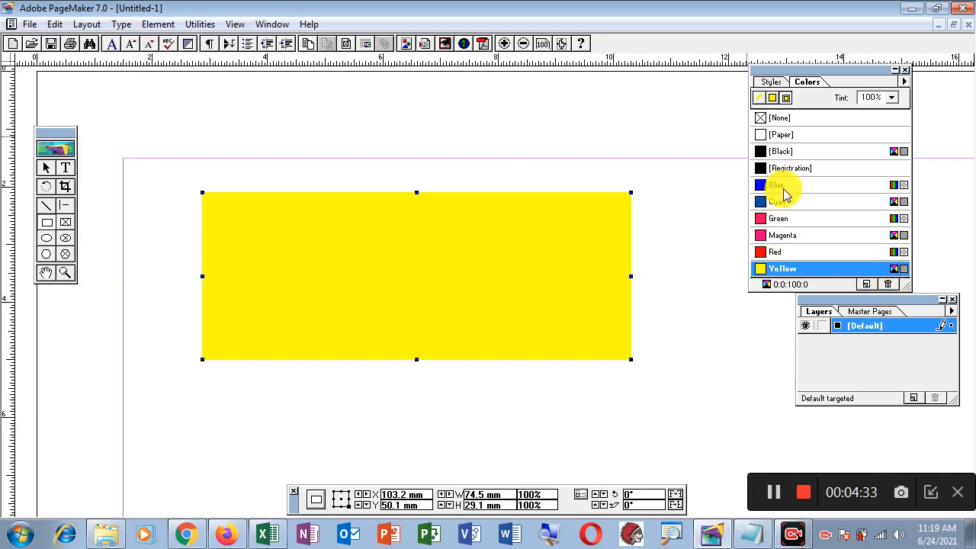
Step: Apply Green to the rectangle and delete Green from the color list, accepting its replacement with black
{"action": "left_click", "coordinate": [776, 218]}
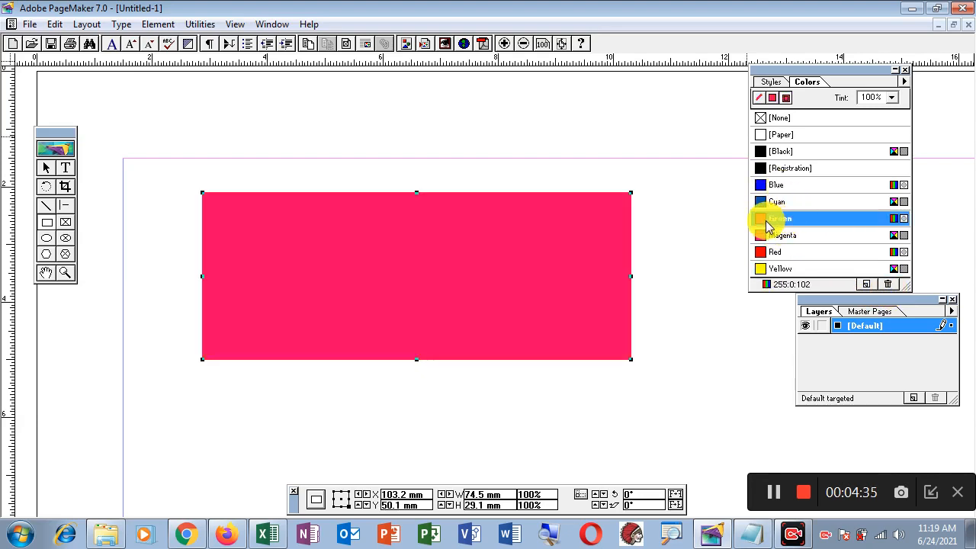
{"action": "left_click", "coordinate": [890, 285]}
{"action": "left_click", "coordinate": [551, 320]}
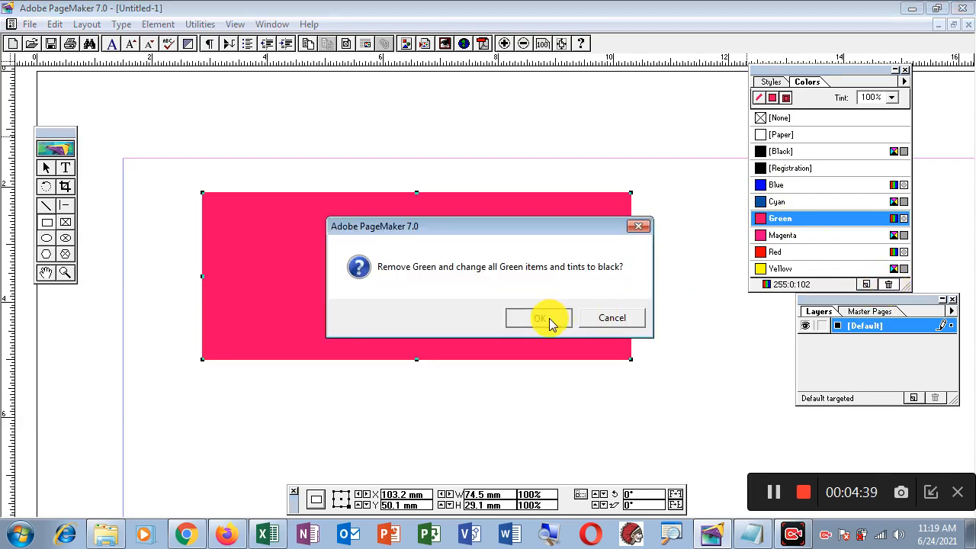
Step: Add the new process color FCS 1075 from the FOCOLTONE library to the color list
{"action": "left_click", "coordinate": [867, 286]}
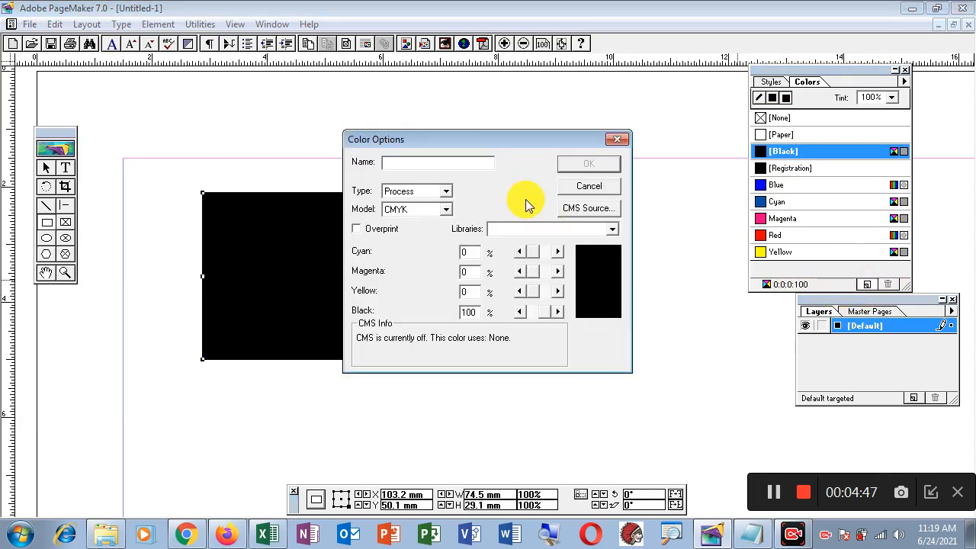
{"action": "left_click_drag", "start_coordinate": [523, 144], "coordinate": [508, 123]}
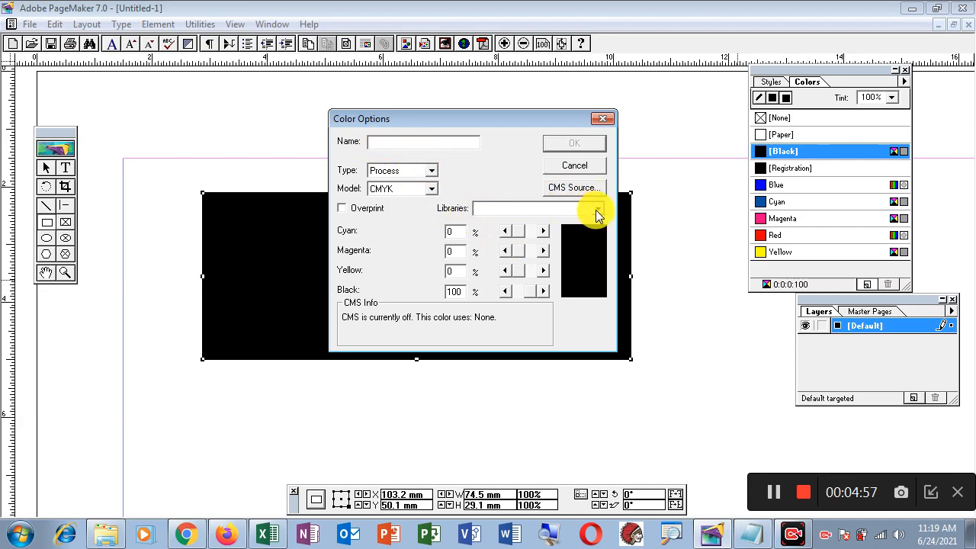
{"action": "left_click", "coordinate": [597, 209]}
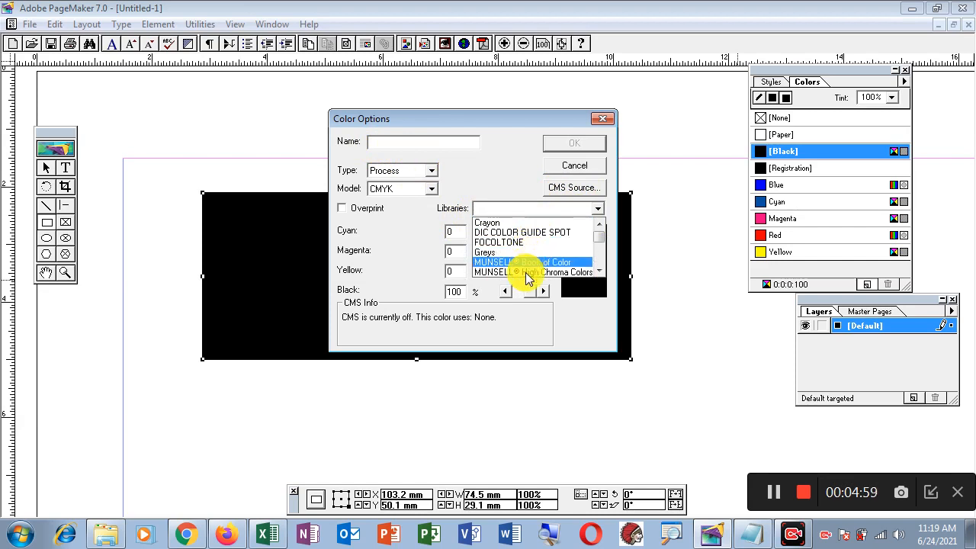
{"action": "left_click", "coordinate": [523, 242]}
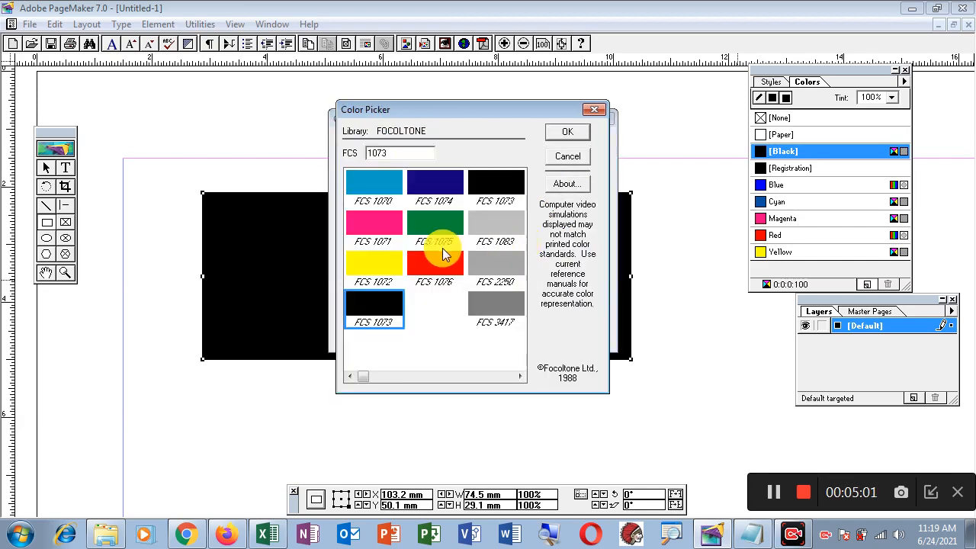
{"action": "left_click", "coordinate": [450, 268]}
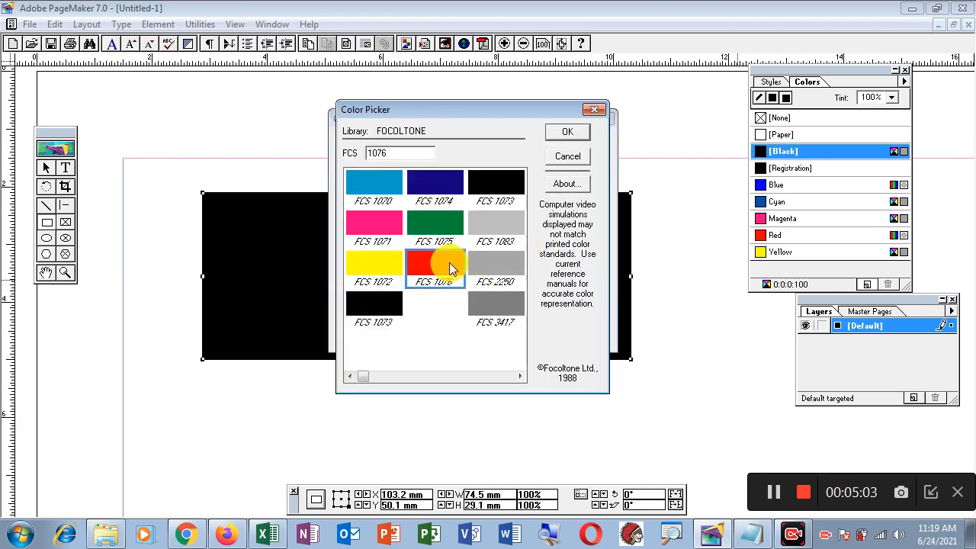
{"action": "key", "text": "Up"}
{"action": "key", "text": "Up"}
{"action": "key", "text": "Up"}
{"action": "key", "text": "Up"}
{"action": "key", "text": "Up"}
{"action": "key", "text": "Up"}
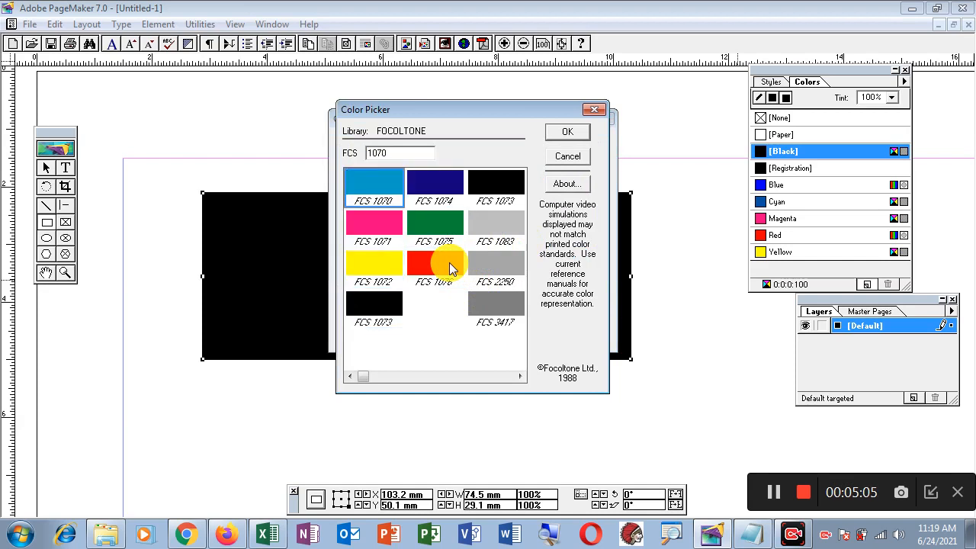
{"action": "left_click", "coordinate": [437, 227]}
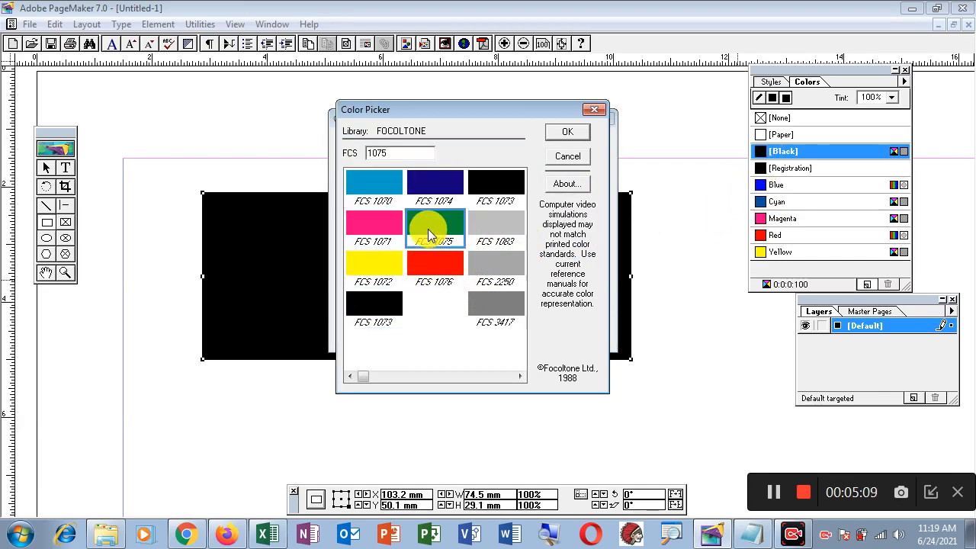
{"action": "left_click", "coordinate": [572, 134]}
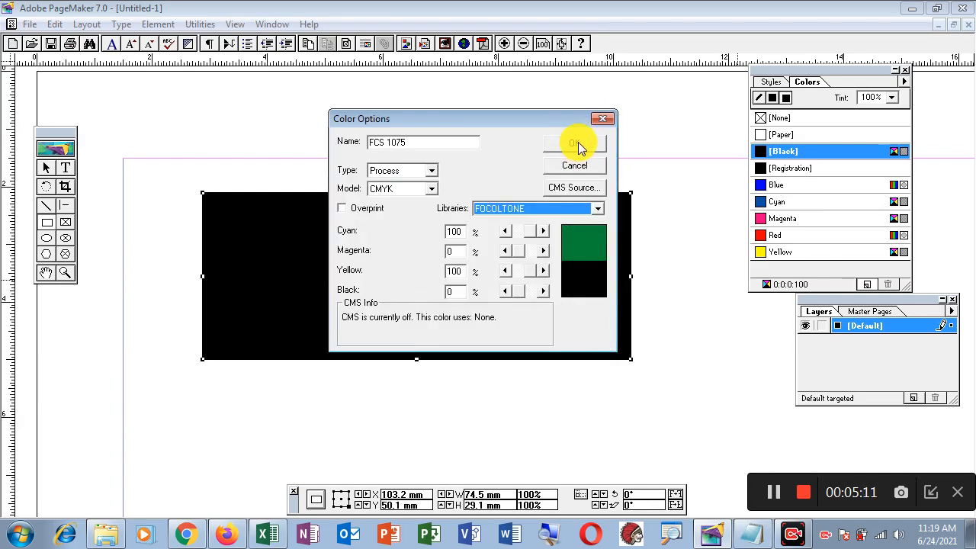
{"action": "left_click", "coordinate": [577, 144]}
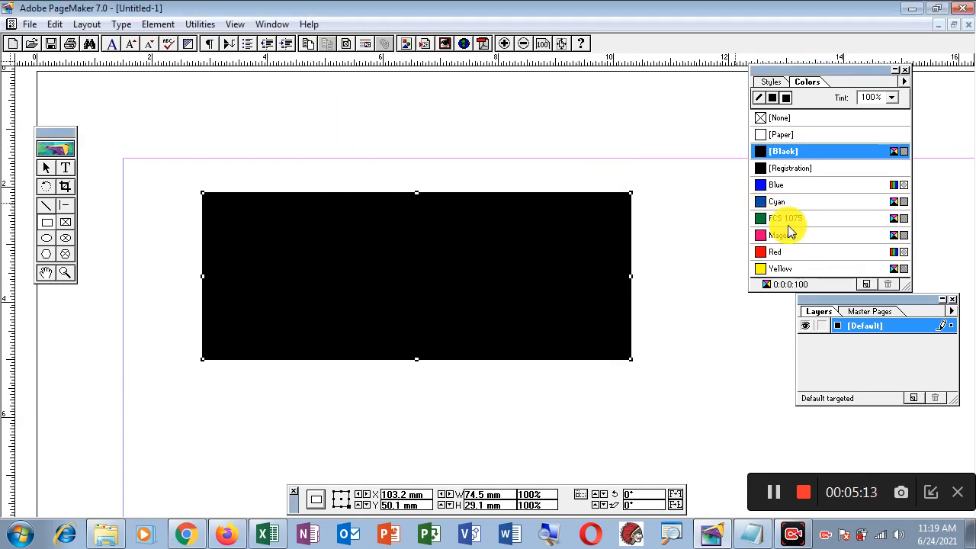
Step: Add the color Munsell 5PB 8:6 from the MUNSELL Book of Color library and apply it to the rectangle
{"action": "left_click", "coordinate": [866, 283]}
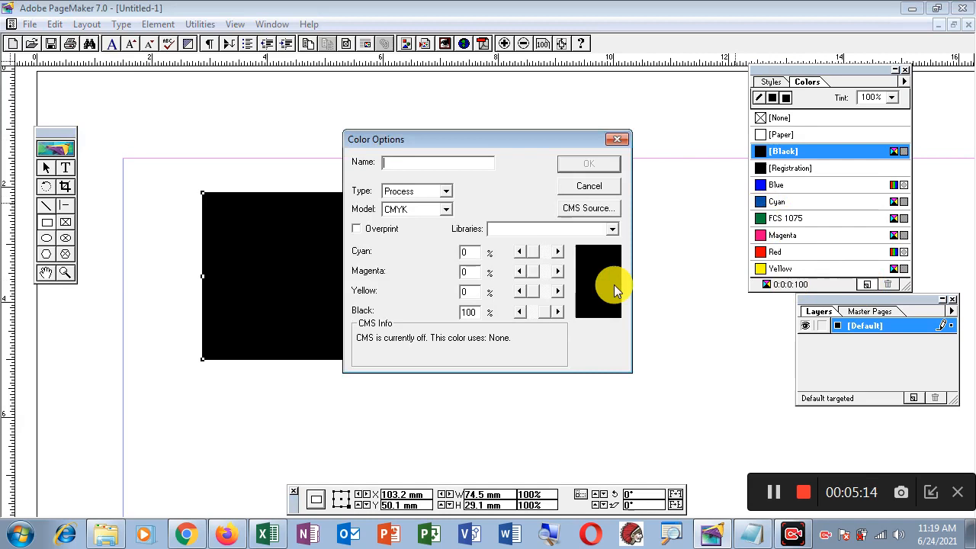
{"action": "left_click", "coordinate": [614, 229]}
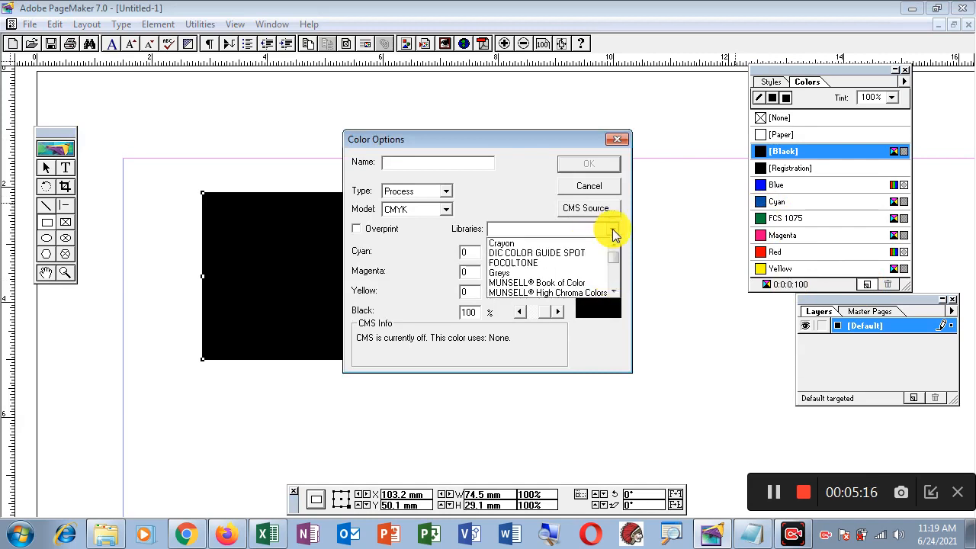
{"action": "left_click", "coordinate": [573, 283]}
{"action": "left_click", "coordinate": [448, 319]}
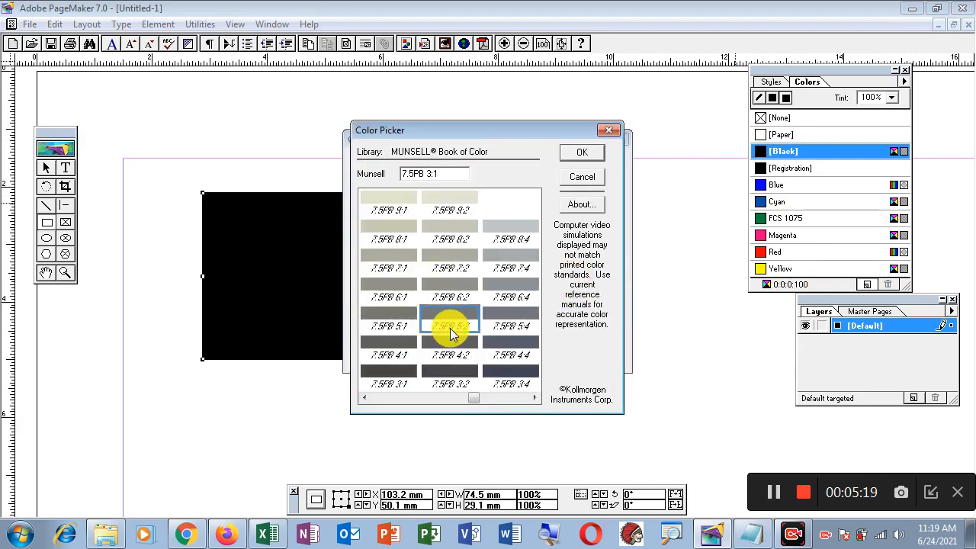
{"action": "key", "text": "Up"}
{"action": "key", "text": "Up"}
{"action": "key", "text": "Up"}
{"action": "key", "text": "Up"}
{"action": "key", "text": "Up"}
{"action": "key", "text": "Up"}
{"action": "key", "text": "Up"}
{"action": "key", "text": "Up"}
{"action": "key", "text": "Up"}
{"action": "key", "text": "Up"}
{"action": "key", "text": "Up"}
{"action": "key", "text": "Up"}
{"action": "key", "text": "Up"}
{"action": "key", "text": "Up"}
{"action": "key", "text": "Up"}
{"action": "key", "text": "Up"}
{"action": "key", "text": "Up"}
{"action": "key", "text": "Up"}
{"action": "key", "text": "Up"}
{"action": "key", "text": "Up"}
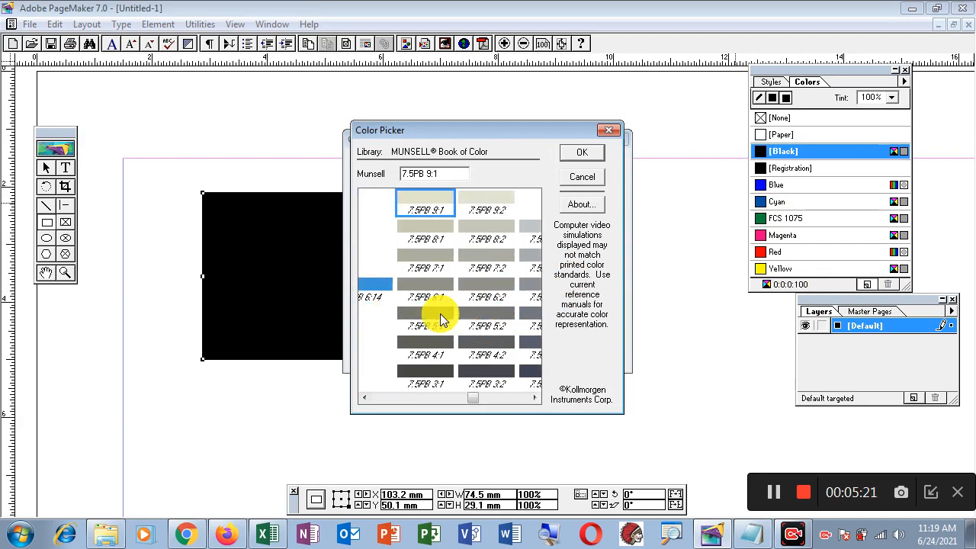
{"action": "left_click", "coordinate": [386, 228]}
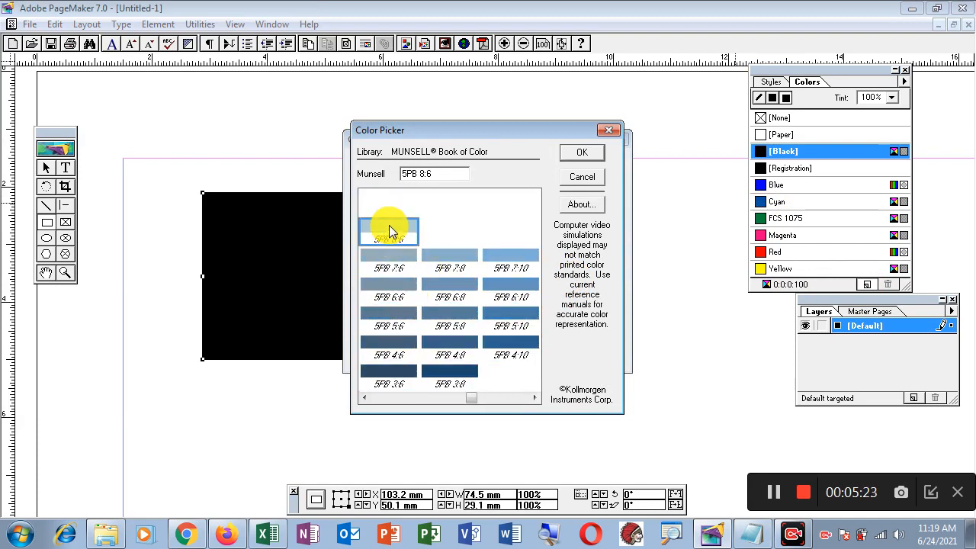
{"action": "left_click", "coordinate": [581, 155]}
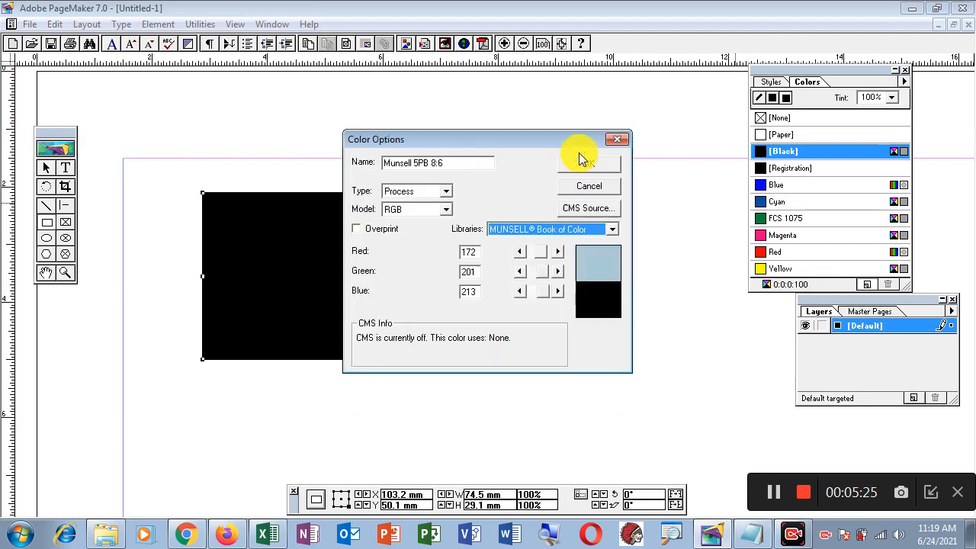
{"action": "left_click", "coordinate": [592, 164]}
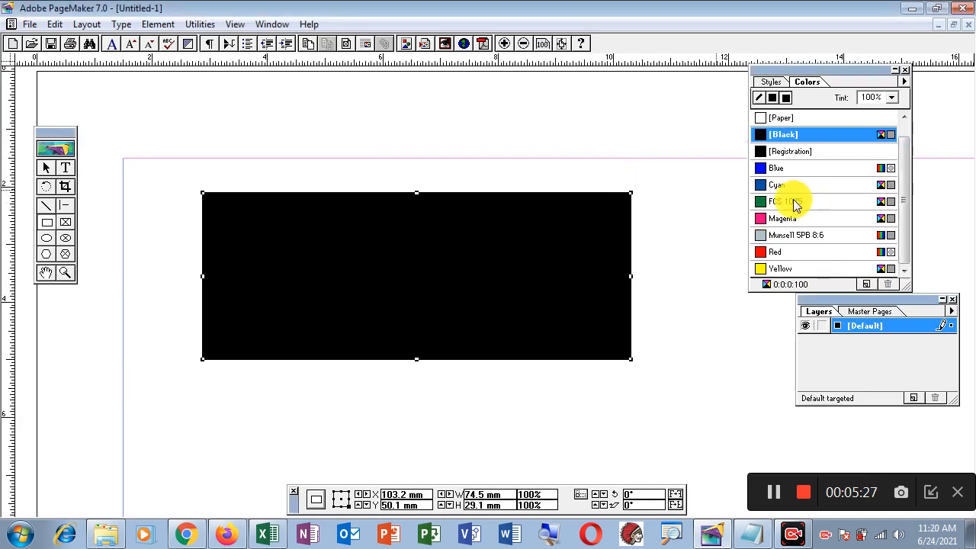
{"action": "left_click", "coordinate": [800, 240]}
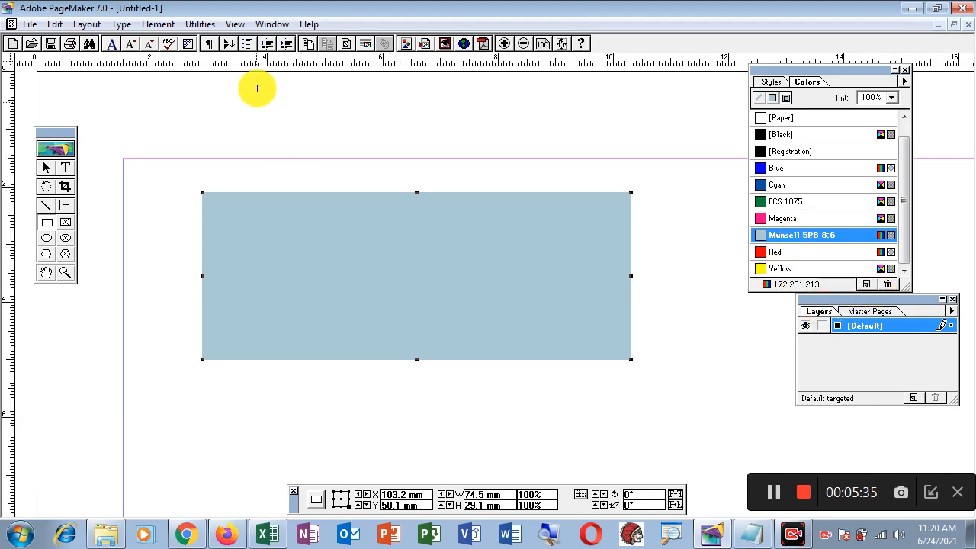
Step: Open the Define Colors dialog and begin a new color there
{"action": "left_click", "coordinate": [193, 24]}
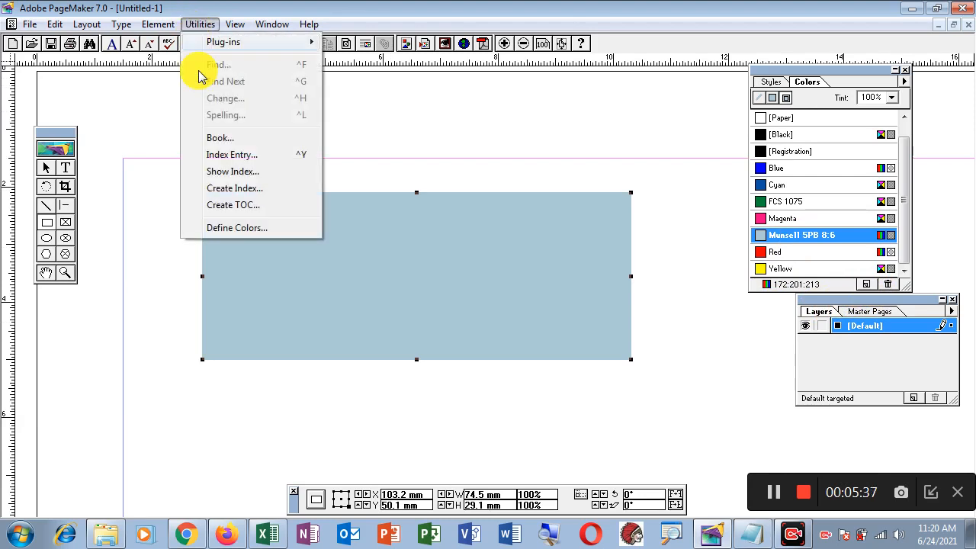
{"action": "left_click", "coordinate": [235, 230]}
{"action": "left_click_drag", "start_coordinate": [477, 151], "coordinate": [435, 122]}
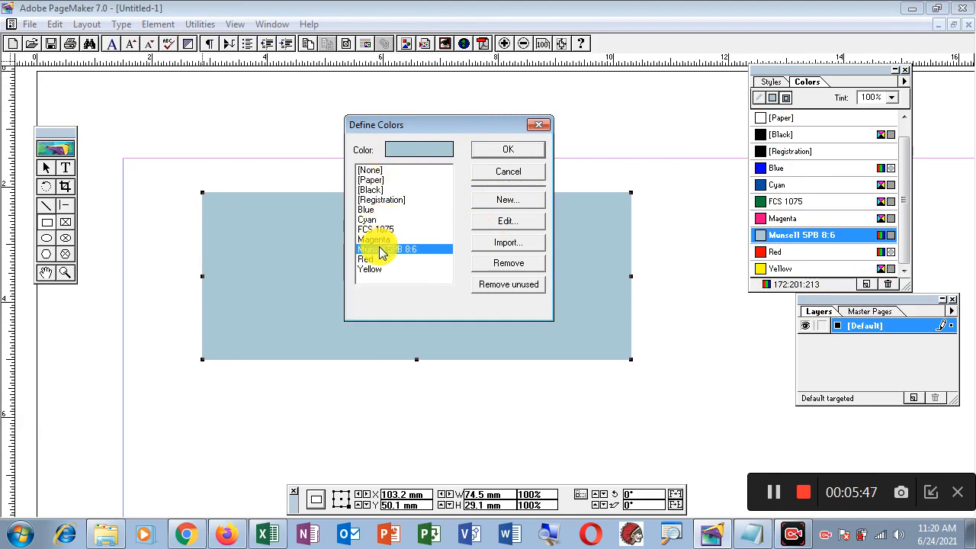
{"action": "left_click", "coordinate": [513, 203]}
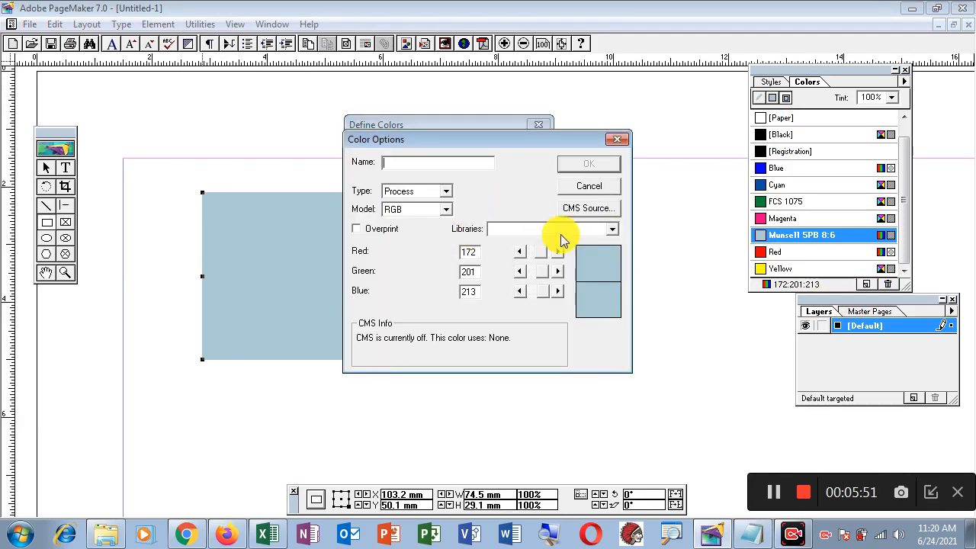
{"action": "left_click", "coordinate": [610, 234]}
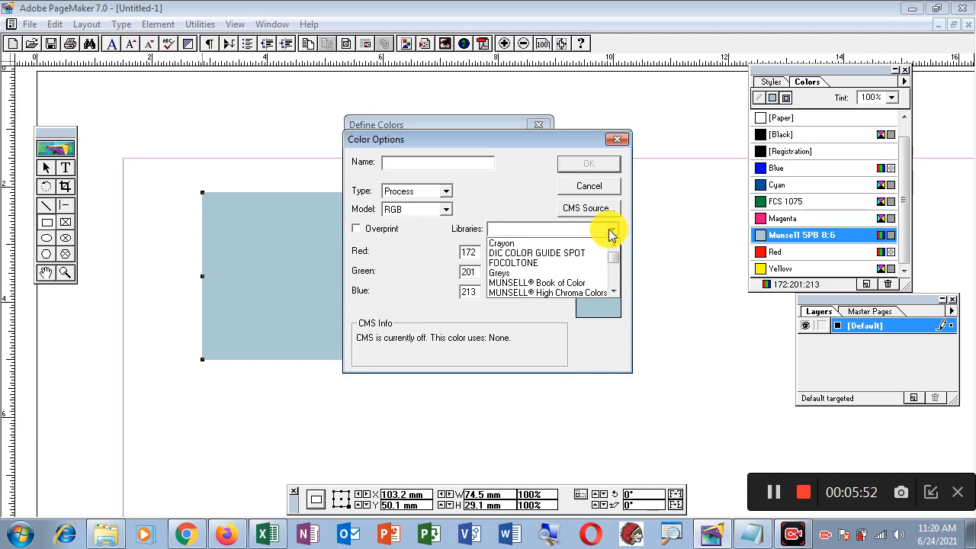
{"action": "left_click", "coordinate": [543, 261]}
{"action": "left_click", "coordinate": [477, 280]}
{"action": "left_click", "coordinate": [488, 316]}
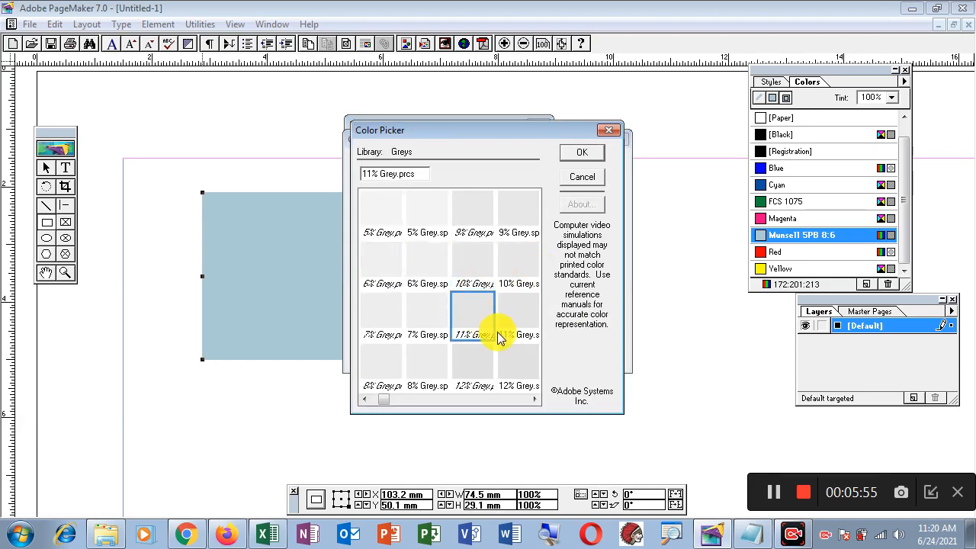
{"action": "scroll", "coordinate": [507, 337], "scroll_direction": "down", "scroll_amount": 4}
{"action": "left_click", "coordinate": [513, 318]}
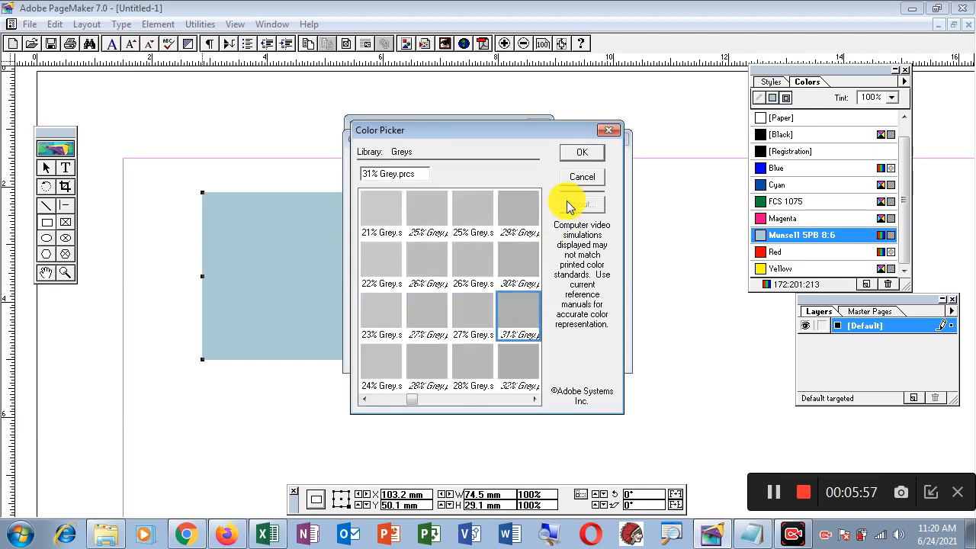
{"action": "left_click", "coordinate": [581, 179]}
Step: Define the new color as PANTONE 667 CVP from the PANTONE ProSim EURO library and save the color definitions
{"action": "left_click", "coordinate": [612, 229]}
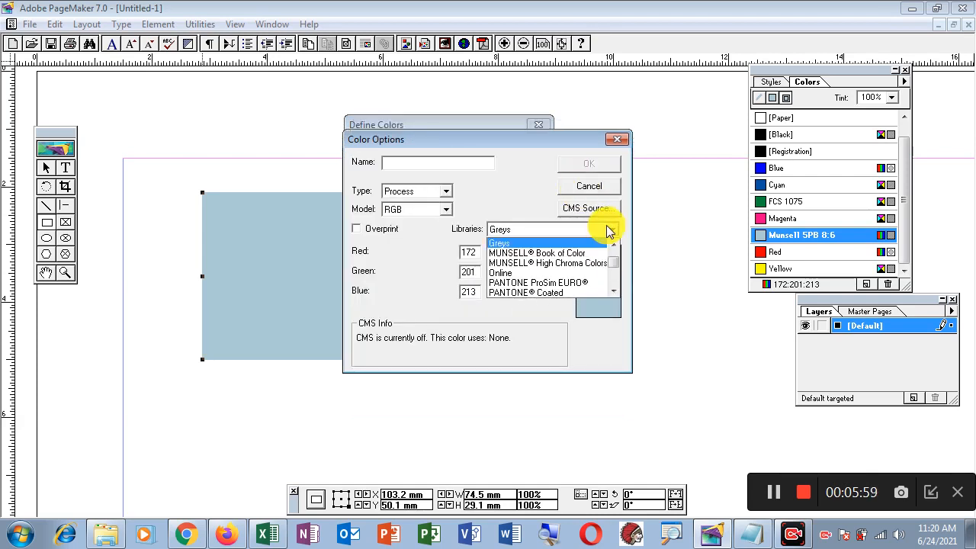
{"action": "left_click", "coordinate": [565, 283]}
{"action": "left_click", "coordinate": [481, 316]}
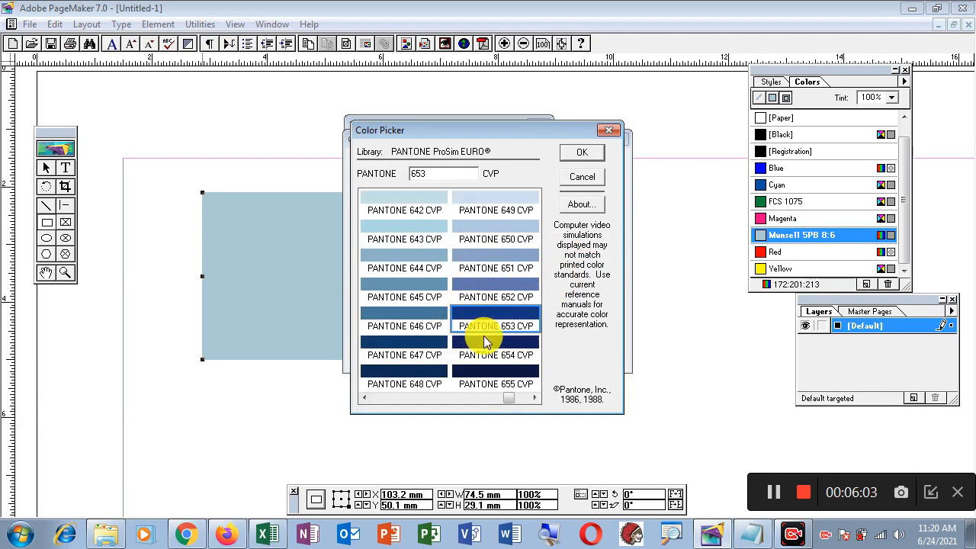
{"action": "scroll", "coordinate": [483, 328], "scroll_direction": "down", "scroll_amount": 5}
{"action": "scroll", "coordinate": [485, 332], "scroll_direction": "up", "scroll_amount": 4}
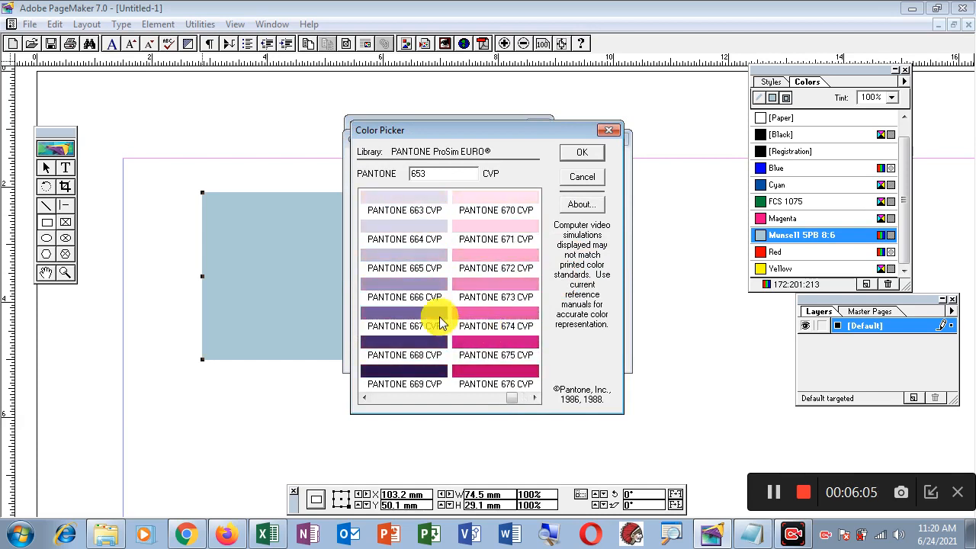
{"action": "left_click", "coordinate": [409, 310]}
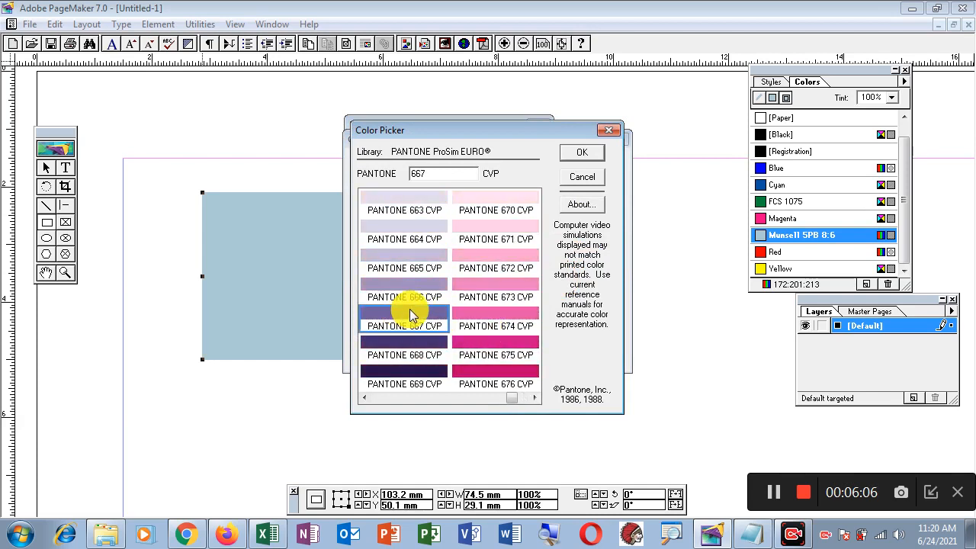
{"action": "left_click", "coordinate": [581, 153]}
{"action": "left_click", "coordinate": [590, 163]}
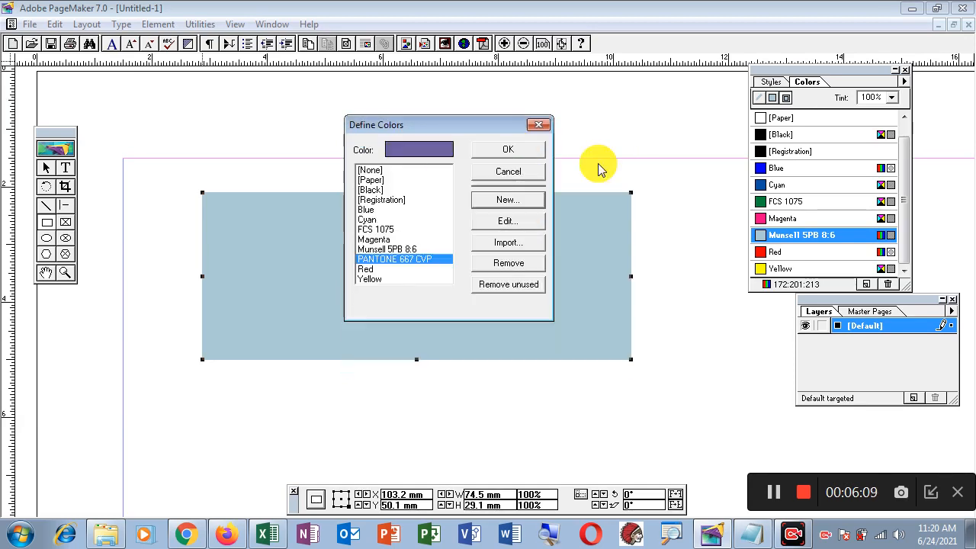
{"action": "left_click", "coordinate": [506, 153]}
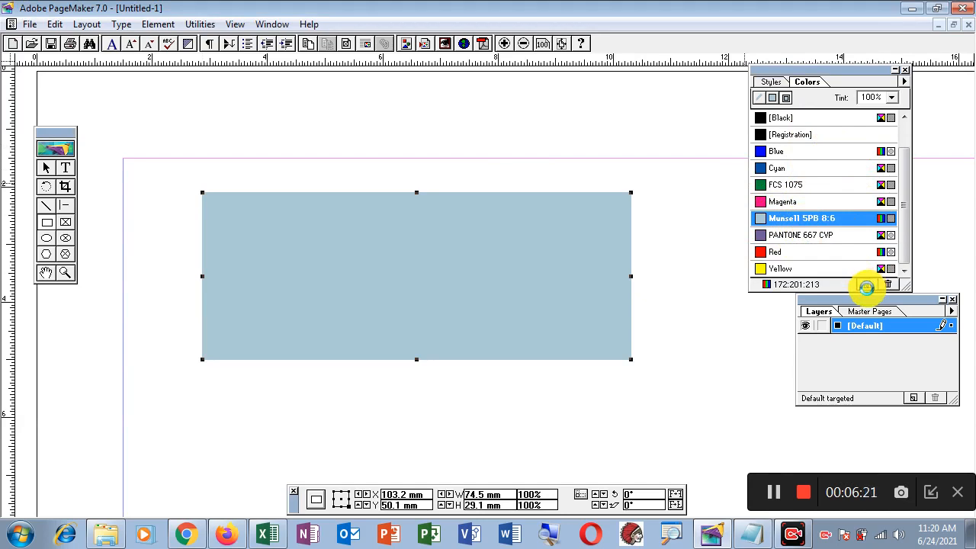
Step: Create a new process color named dsfadsfs using the RGB model with red 0, green 51 and blue 153
{"action": "left_click", "coordinate": [867, 285]}
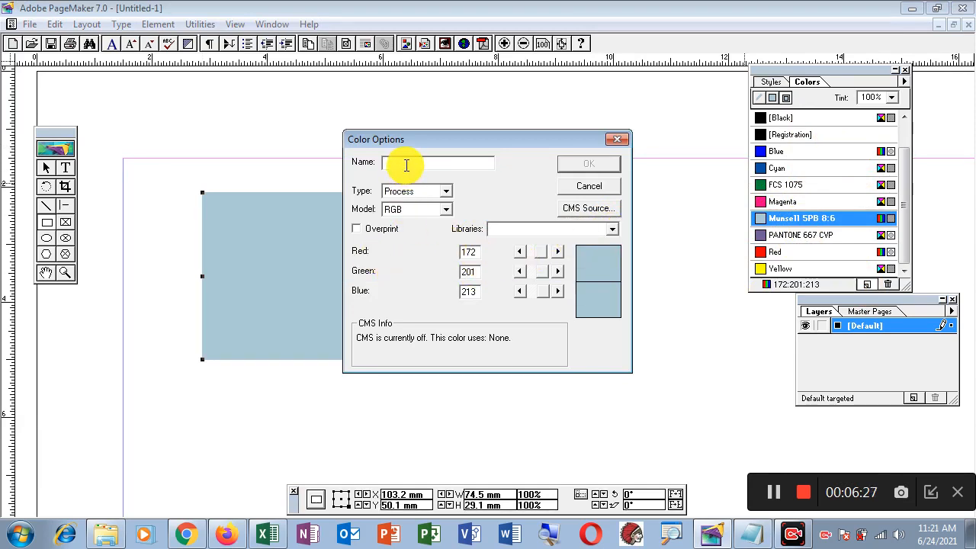
{"action": "type", "text": "dsfadsfs"}
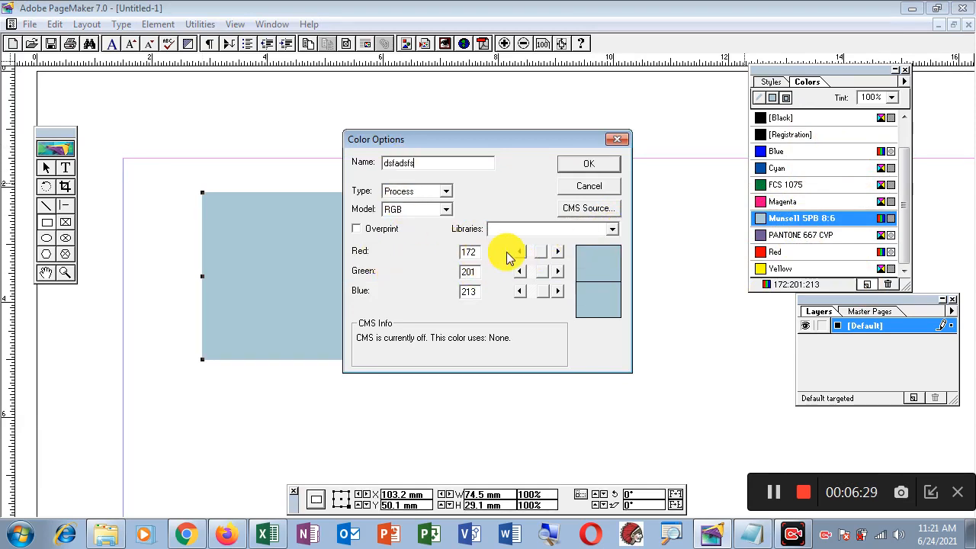
{"action": "left_click_drag", "start_coordinate": [541, 256], "coordinate": [537, 273]}
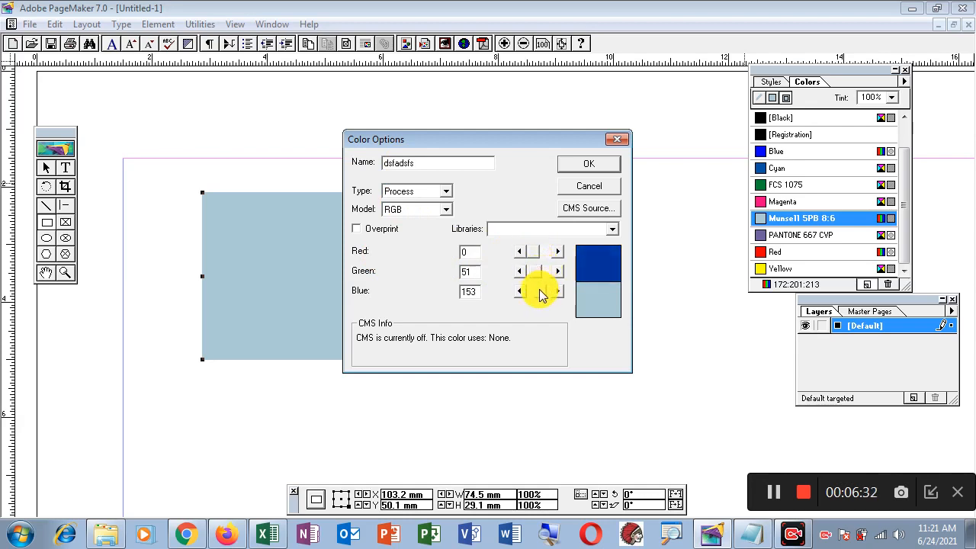
{"action": "left_click", "coordinate": [590, 164]}
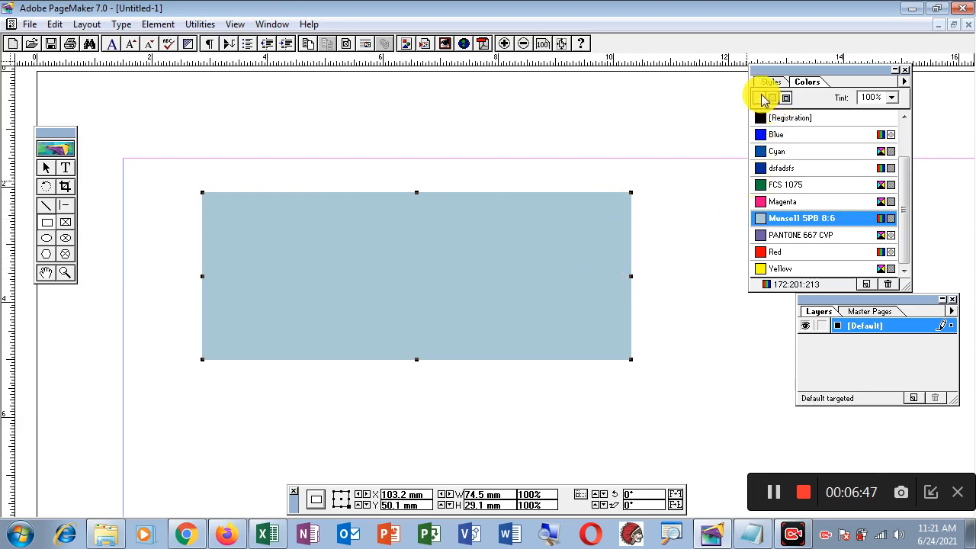
Step: Color the rectangle's fill Blue and give its outline a much thicker solid stroke
{"action": "left_click", "coordinate": [770, 134]}
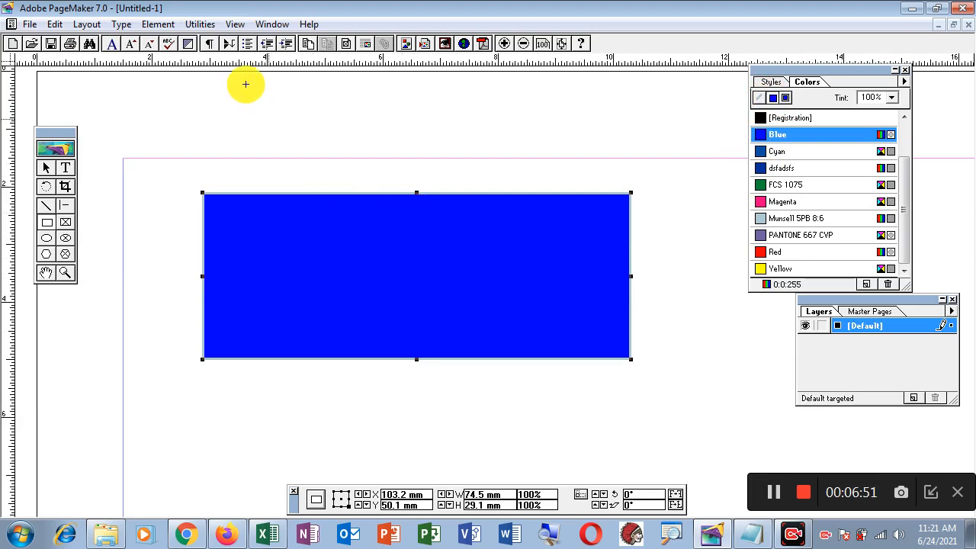
{"action": "left_click", "coordinate": [159, 25]}
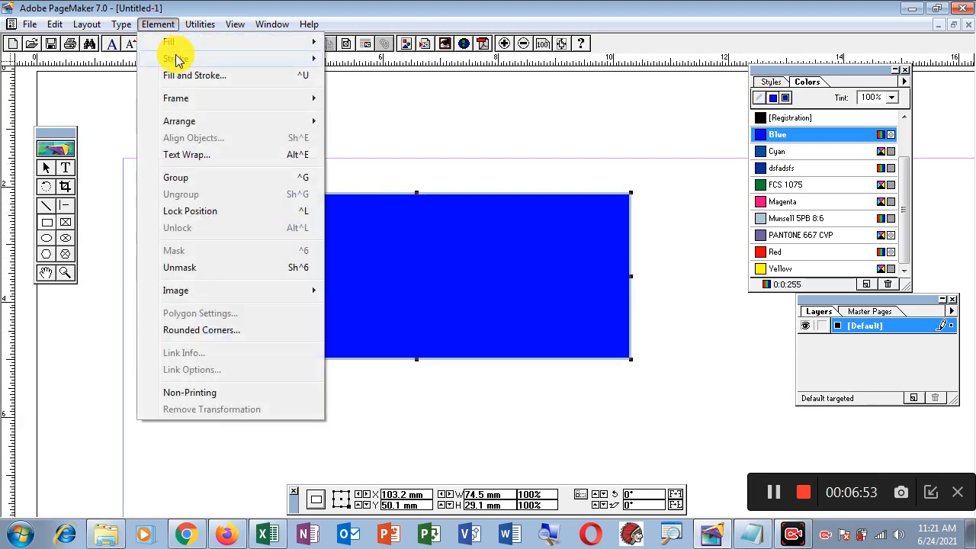
{"action": "mouse_move", "coordinate": [174, 58]}
{"action": "left_click", "coordinate": [392, 209]}
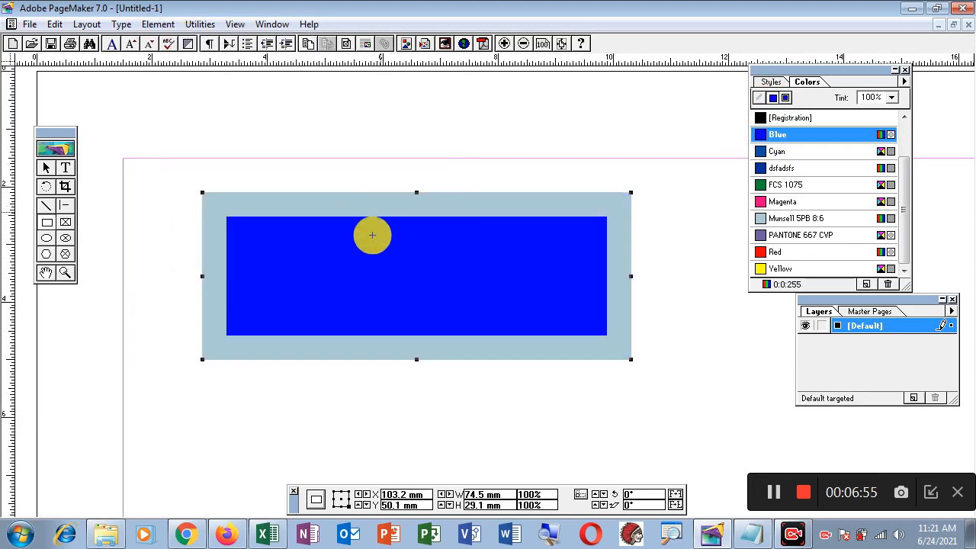
Step: Reselect the rectangle, apply Magenta to its stroke only, and target the fill and then both in the color palette
{"action": "key", "text": "shift+F5"}
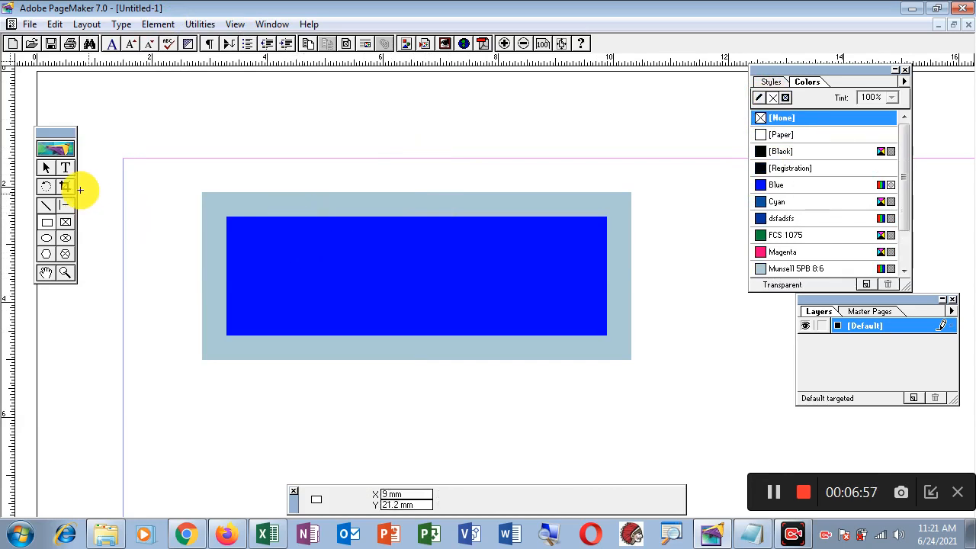
{"action": "left_click", "coordinate": [46, 168]}
{"action": "left_click", "coordinate": [243, 216]}
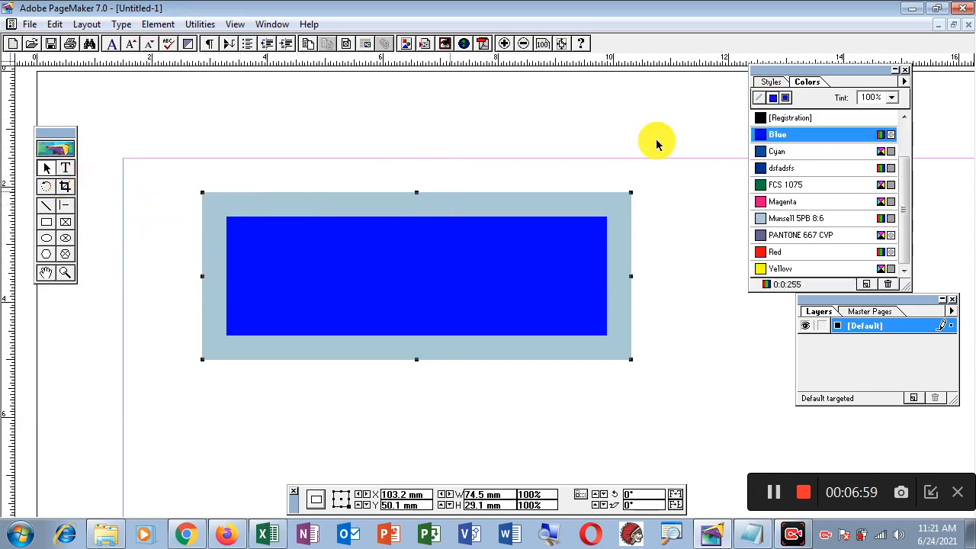
{"action": "left_click", "coordinate": [760, 99]}
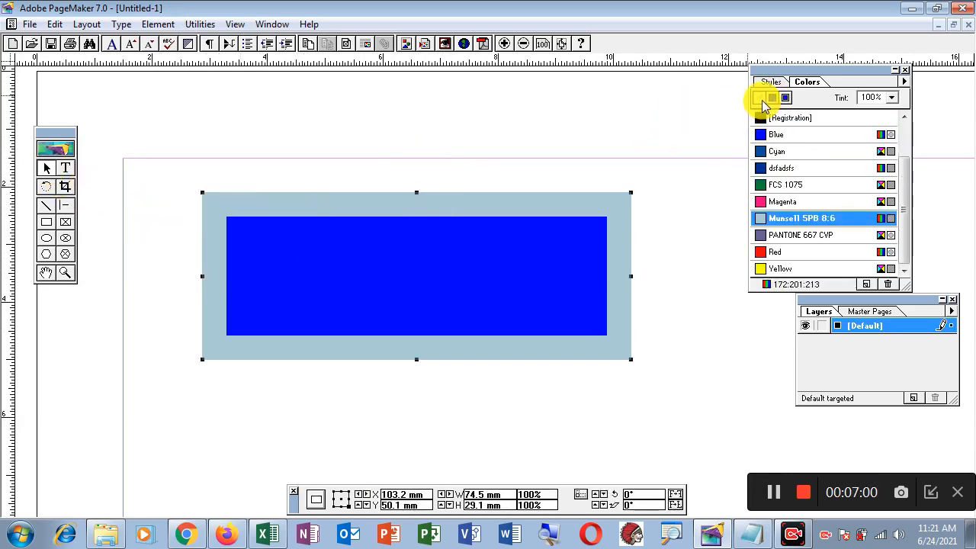
{"action": "left_click", "coordinate": [761, 203]}
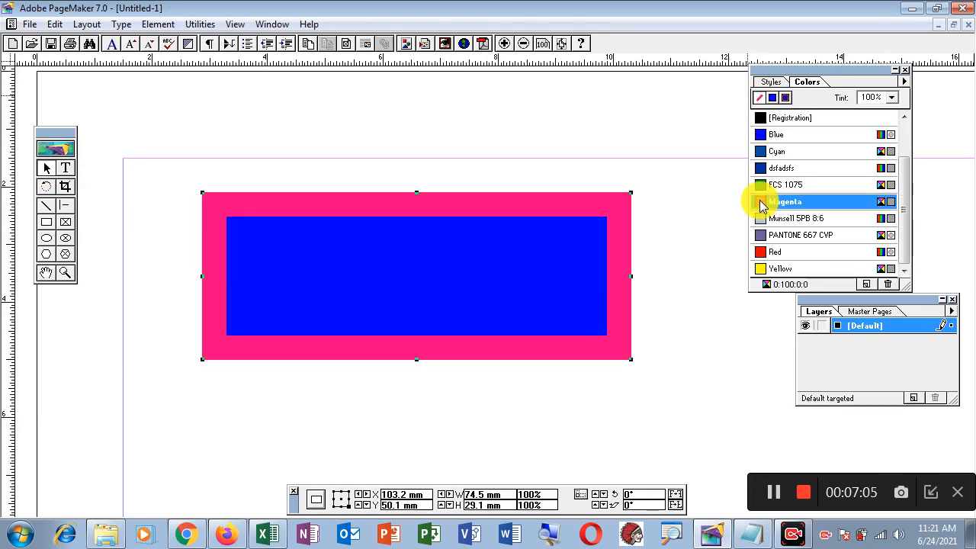
{"action": "left_click", "coordinate": [775, 102]}
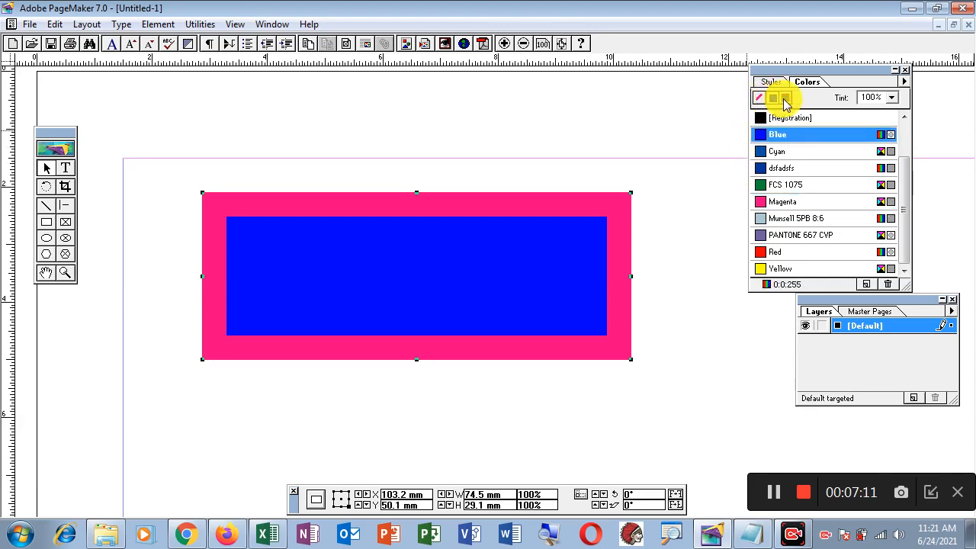
{"action": "left_click", "coordinate": [785, 100]}
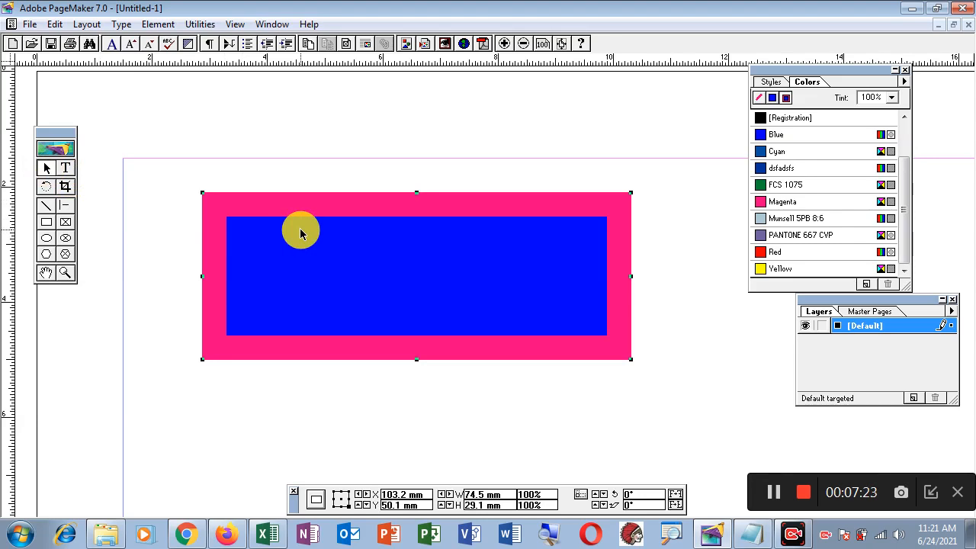
Step: Delete the rectangle and add a text block reading "nice to learn" in its place
{"action": "key", "text": "Delete"}
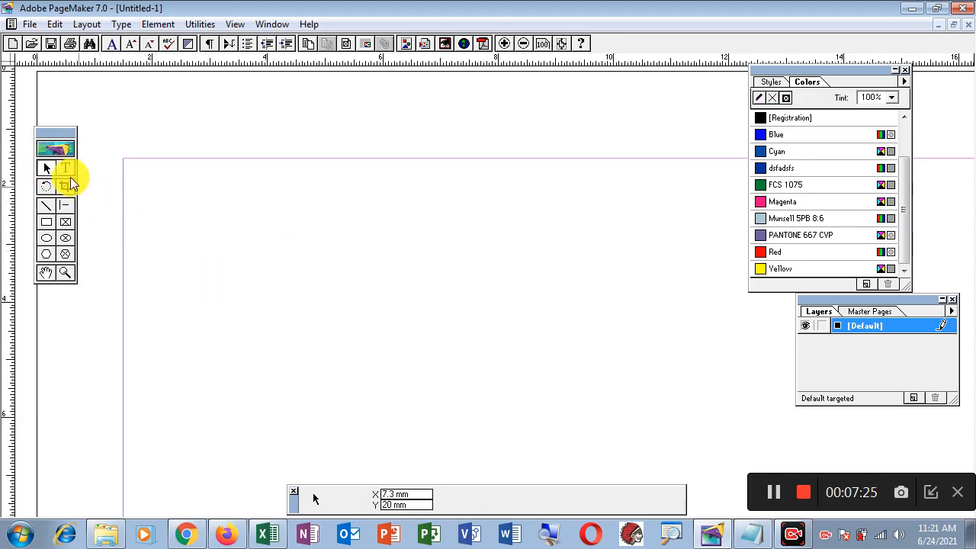
{"action": "left_click", "coordinate": [66, 167]}
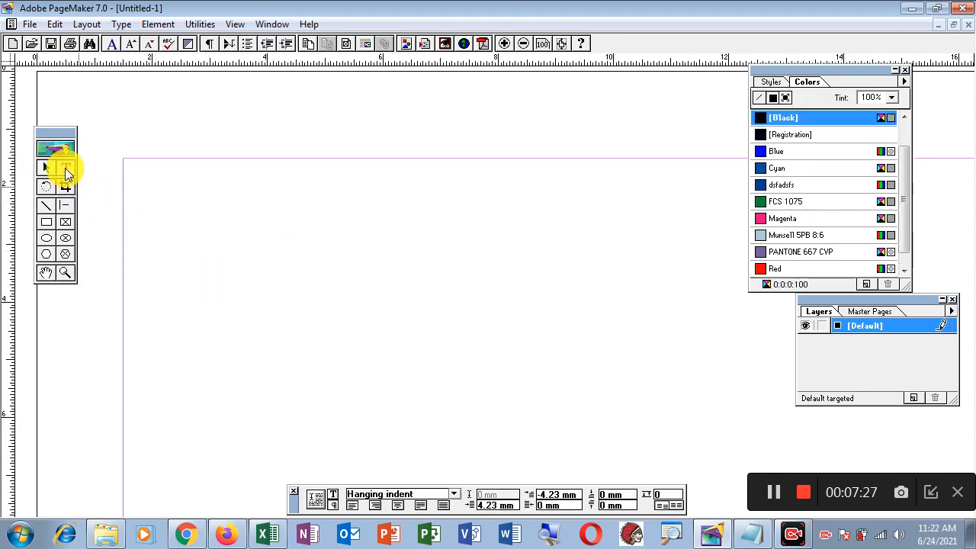
{"action": "left_click_drag", "start_coordinate": [177, 227], "coordinate": [586, 287]}
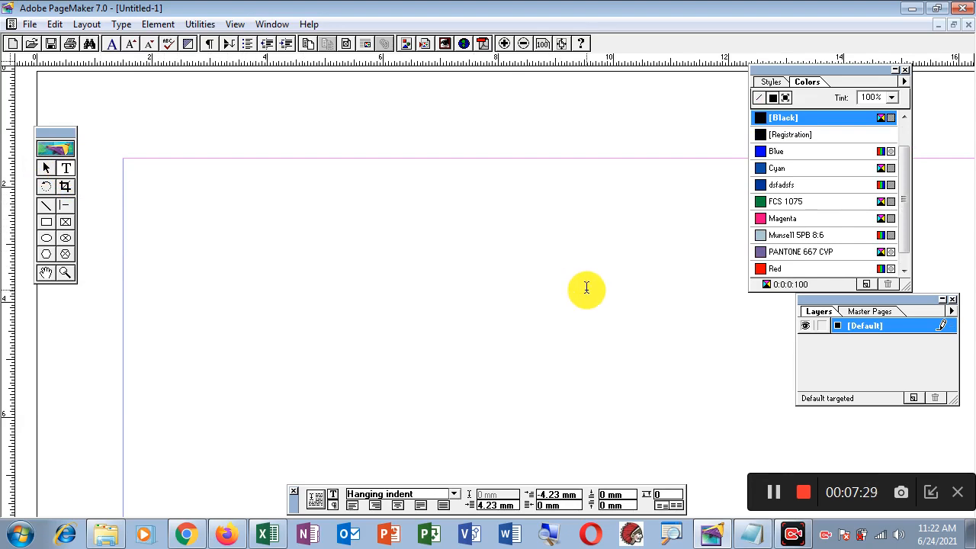
{"action": "type", "text": "nice to learn"}
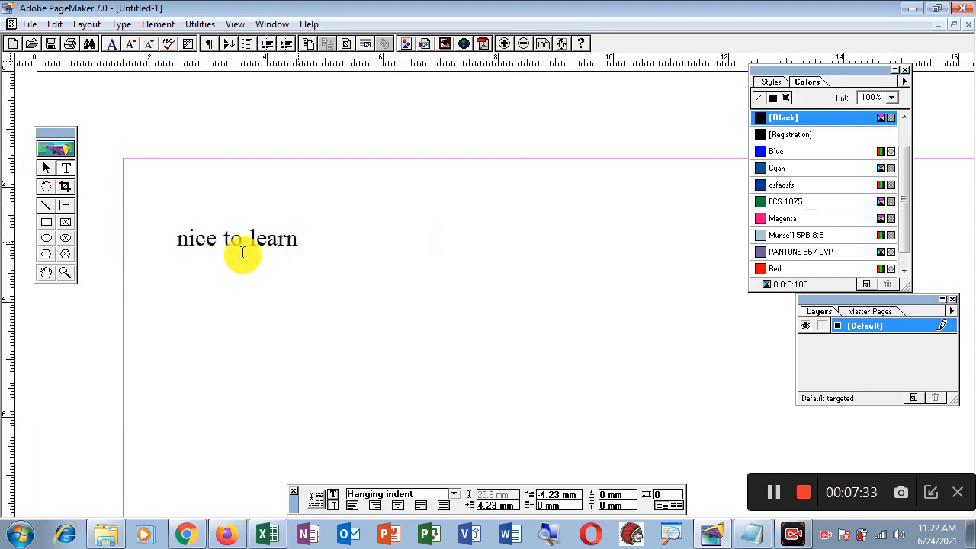
Step: Enlarge the "nice to learn" text to about three times its size by repeatedly raising the font size
{"action": "left_click_drag", "start_coordinate": [177, 245], "coordinate": [388, 244]}
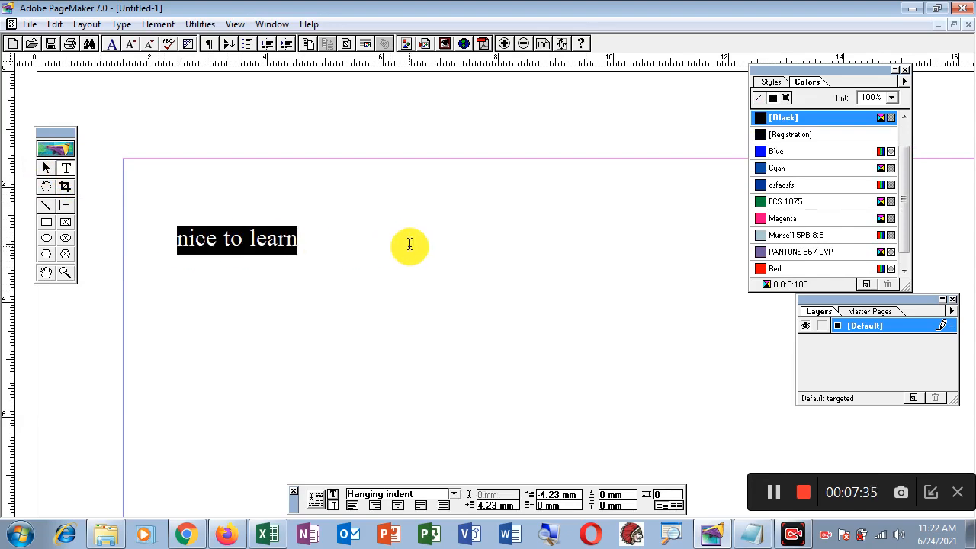
{"action": "key", "text": "ctrl+shift+period"}
{"action": "key", "text": "ctrl+shift+period"}
{"action": "key", "text": "ctrl+shift+period"}
{"action": "key", "text": "ctrl+shift+period"}
{"action": "key", "text": "ctrl+shift+period"}
{"action": "key", "text": "ctrl+shift+period"}
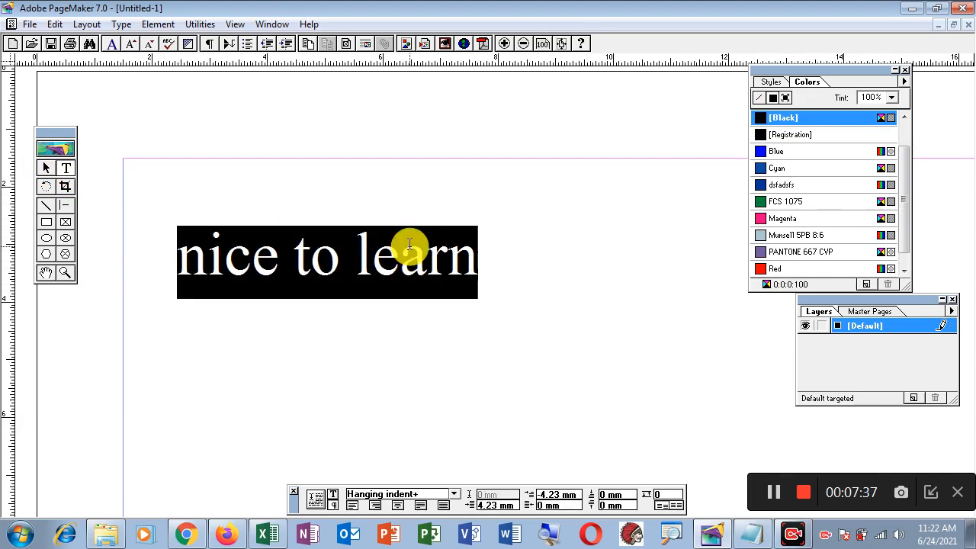
{"action": "key", "text": "ctrl+shift+period"}
{"action": "key", "text": "ctrl+shift+period"}
{"action": "key", "text": "ctrl+shift+period"}
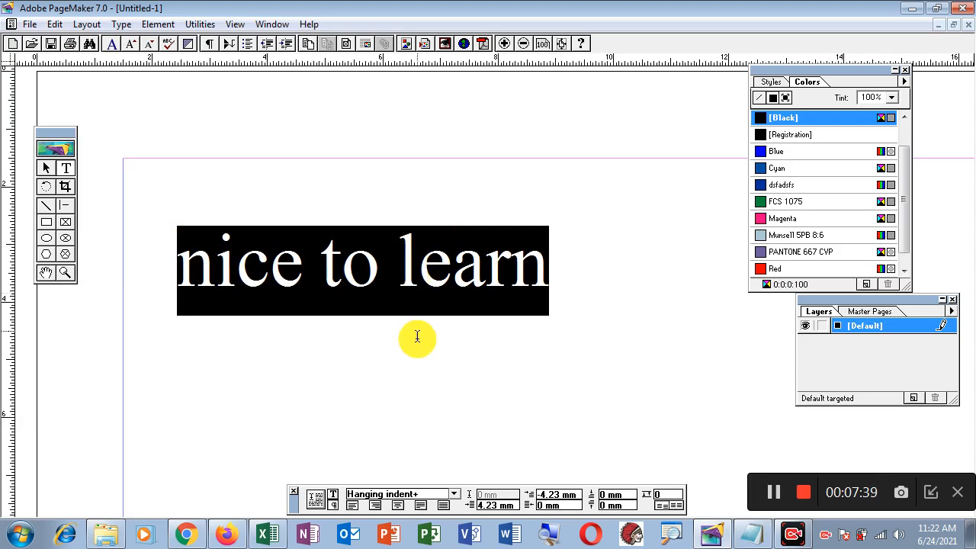
{"action": "left_click", "coordinate": [416, 352]}
Step: Apply the color Blue to the whole "nice to learn" text
{"action": "left_click_drag", "start_coordinate": [175, 269], "coordinate": [579, 270]}
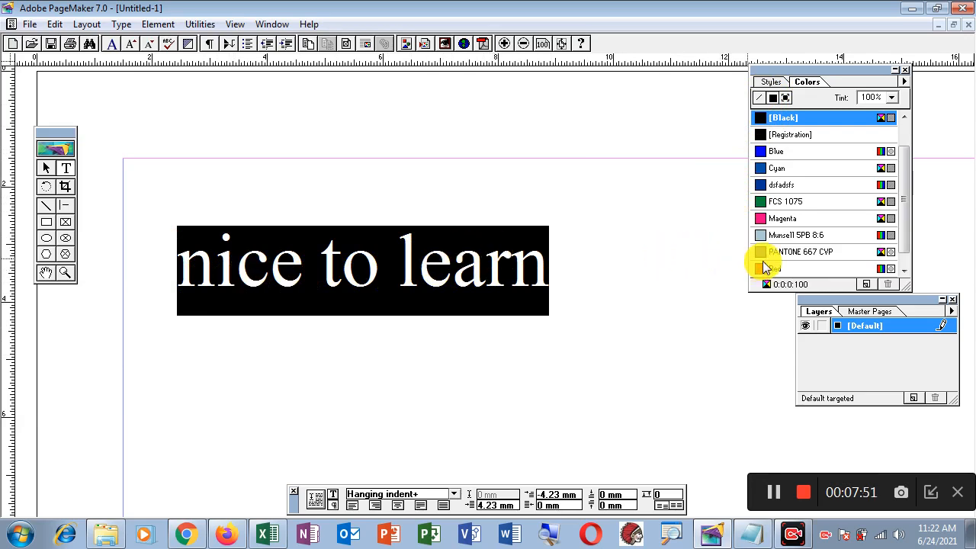
{"action": "left_click", "coordinate": [764, 152]}
{"action": "left_click", "coordinate": [601, 299]}
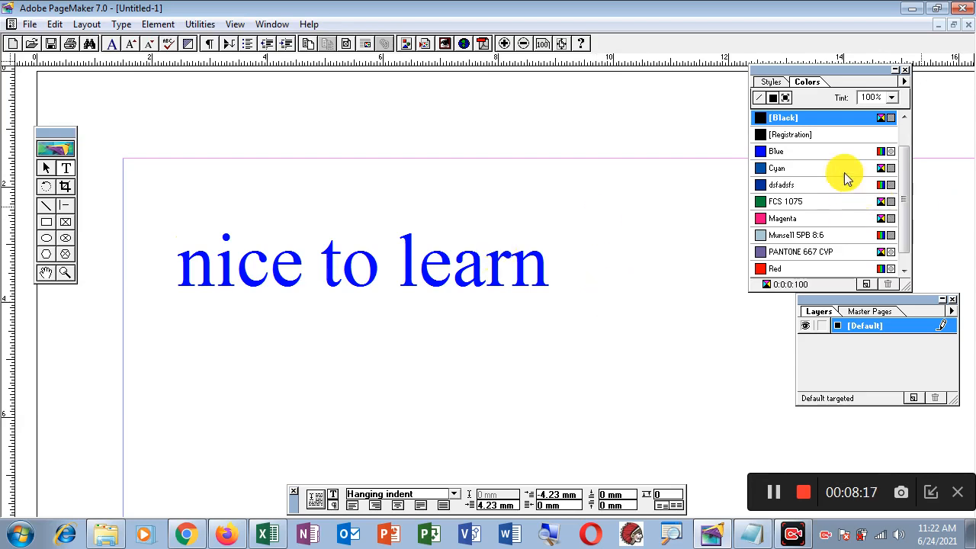
Step: Set the tint of the "nice to learn" text to 65%
{"action": "left_click", "coordinate": [891, 99]}
{"action": "left_click", "coordinate": [894, 102]}
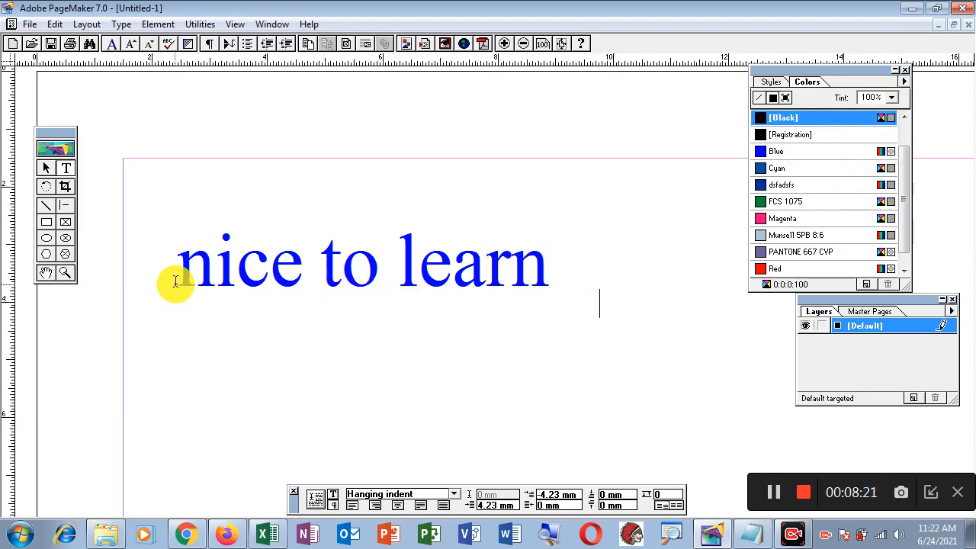
{"action": "left_click_drag", "start_coordinate": [179, 276], "coordinate": [557, 276]}
{"action": "left_click", "coordinate": [840, 131]}
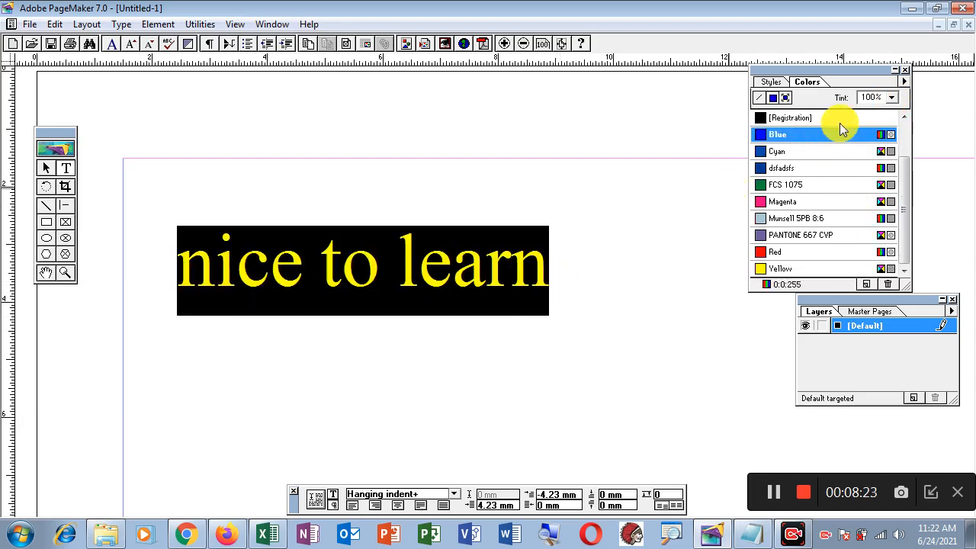
{"action": "left_click", "coordinate": [892, 98]}
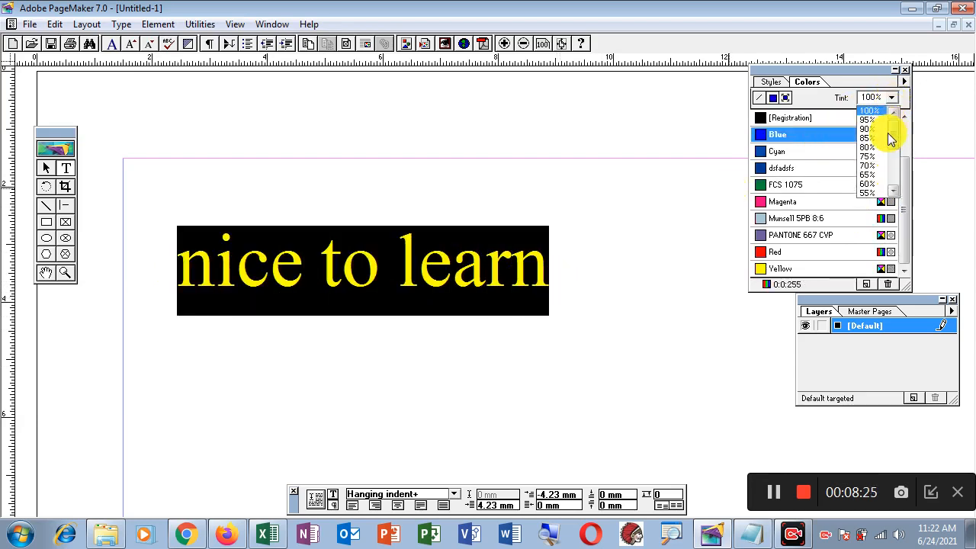
{"action": "left_click", "coordinate": [879, 175]}
{"action": "left_click", "coordinate": [666, 314]}
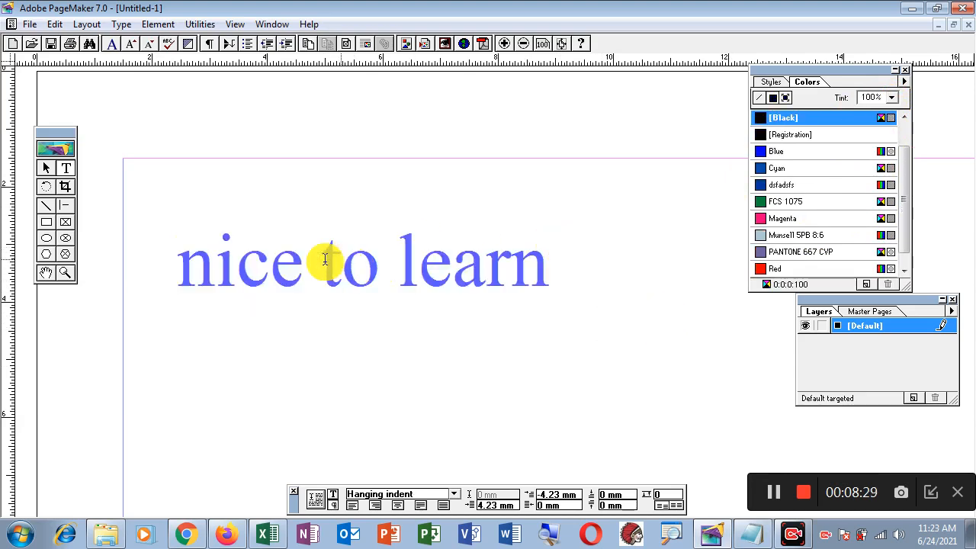
Step: Lighten the "nice to learn" text further by setting its tint to 30%
{"action": "left_click", "coordinate": [163, 280]}
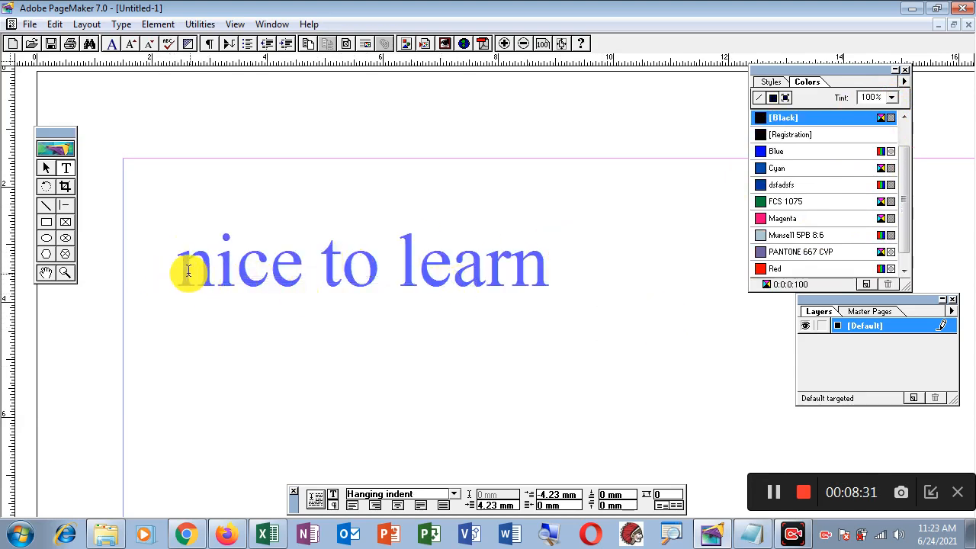
{"action": "left_click_drag", "start_coordinate": [188, 270], "coordinate": [659, 274]}
{"action": "left_click", "coordinate": [782, 151]}
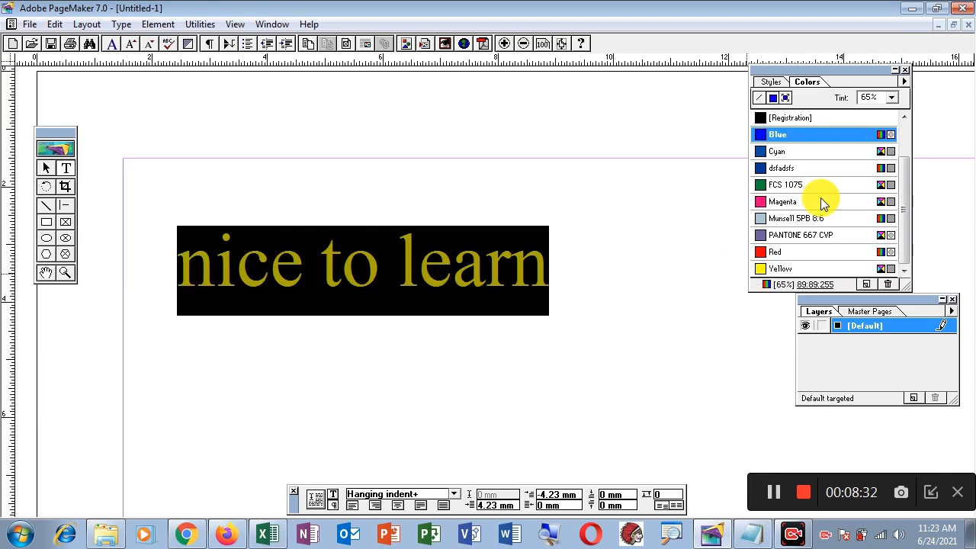
{"action": "left_click", "coordinate": [890, 104]}
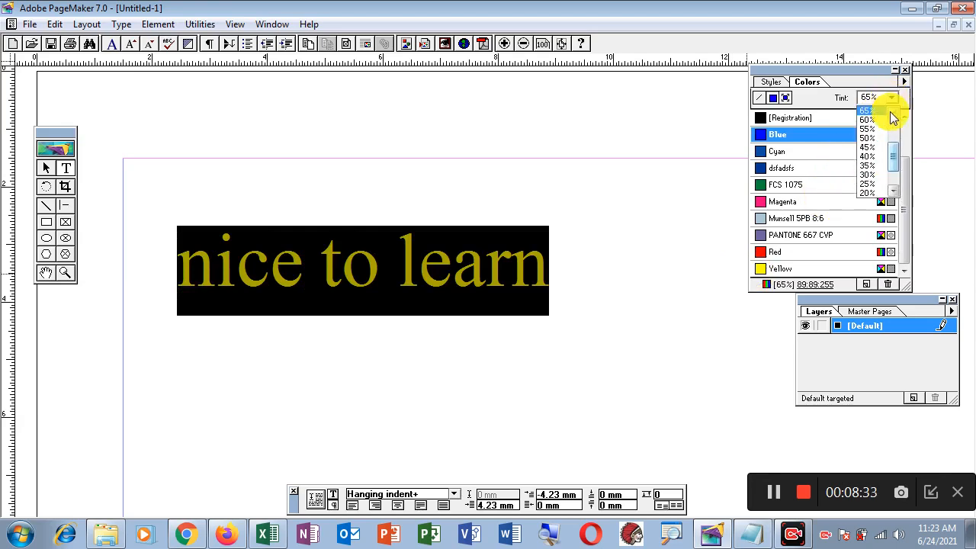
{"action": "left_click", "coordinate": [878, 174]}
{"action": "left_click", "coordinate": [567, 324]}
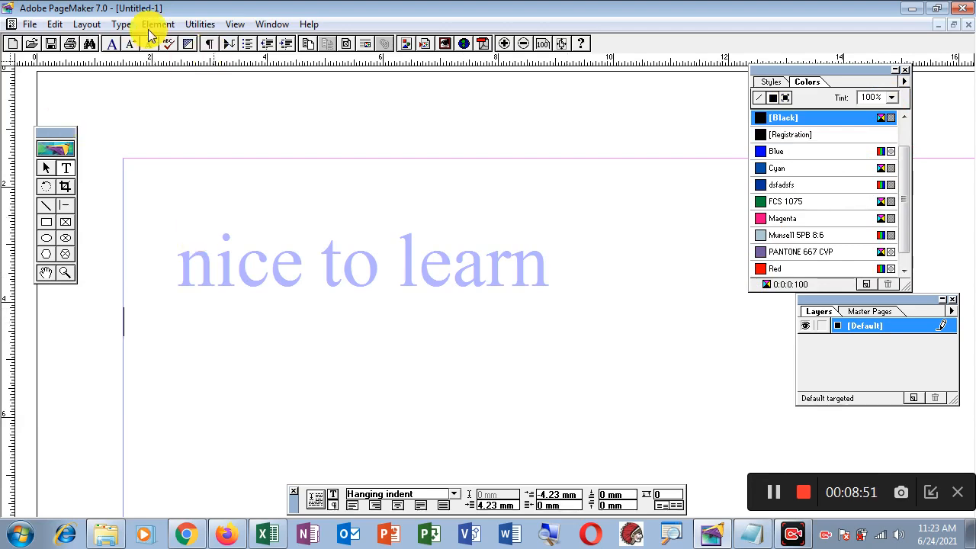
Step: Hide the Colors palette, show it again, and close it
{"action": "left_click", "coordinate": [276, 24]}
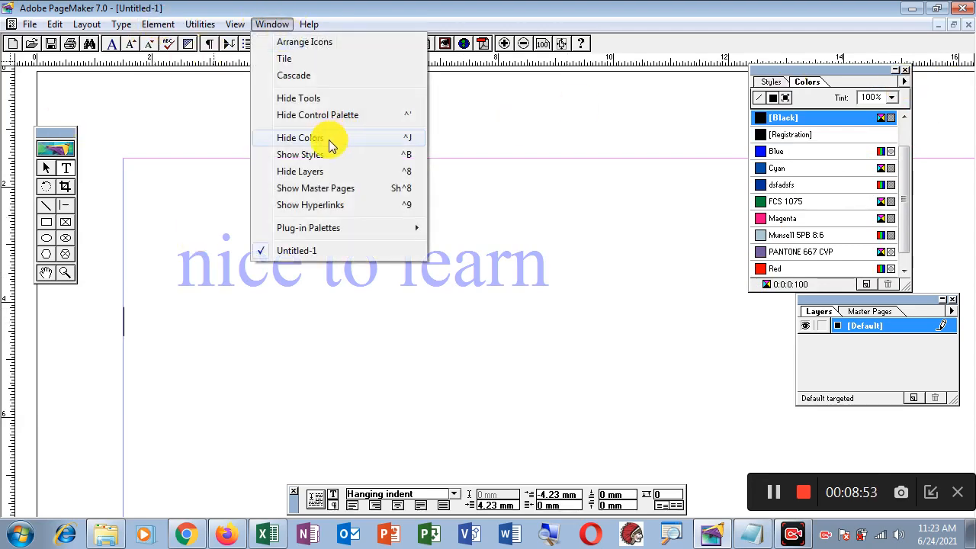
{"action": "left_click", "coordinate": [305, 140]}
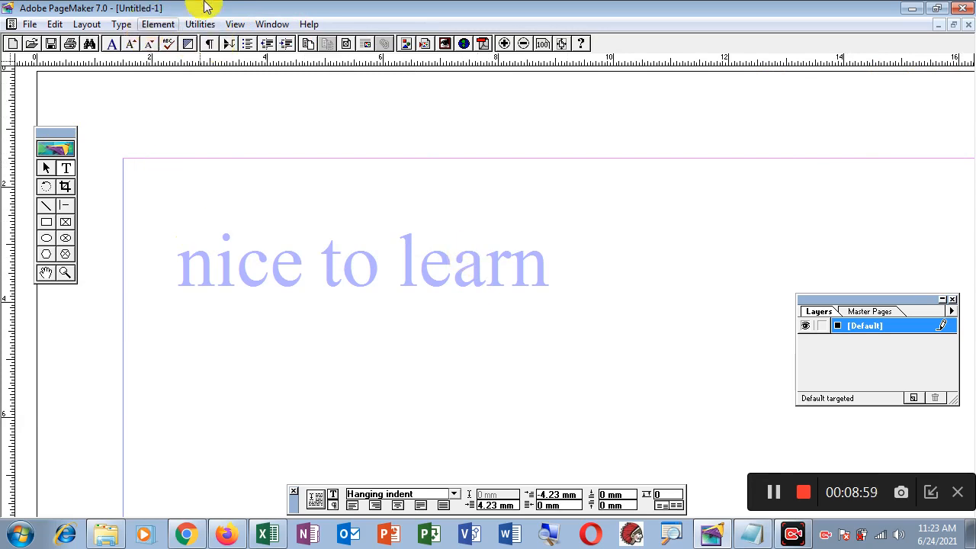
{"action": "left_click", "coordinate": [274, 24]}
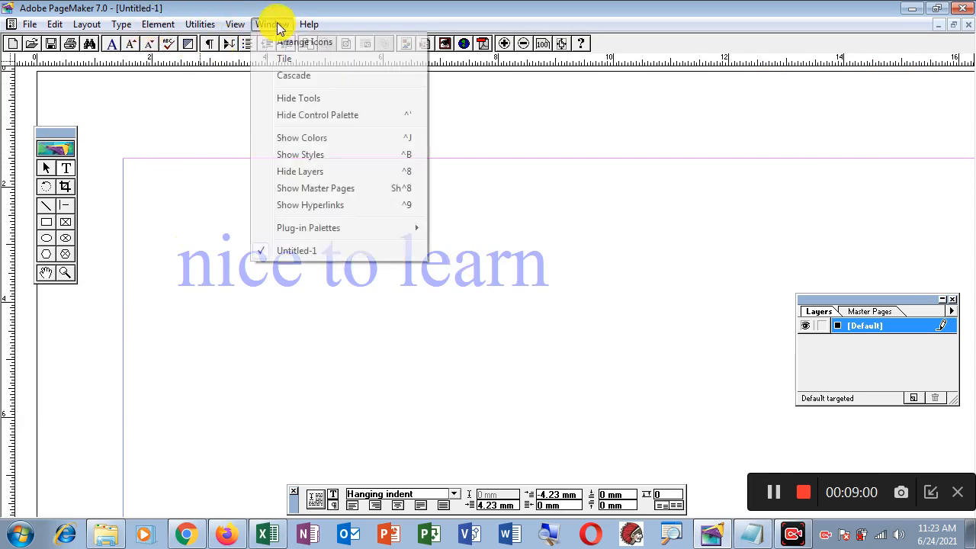
{"action": "left_click", "coordinate": [308, 137]}
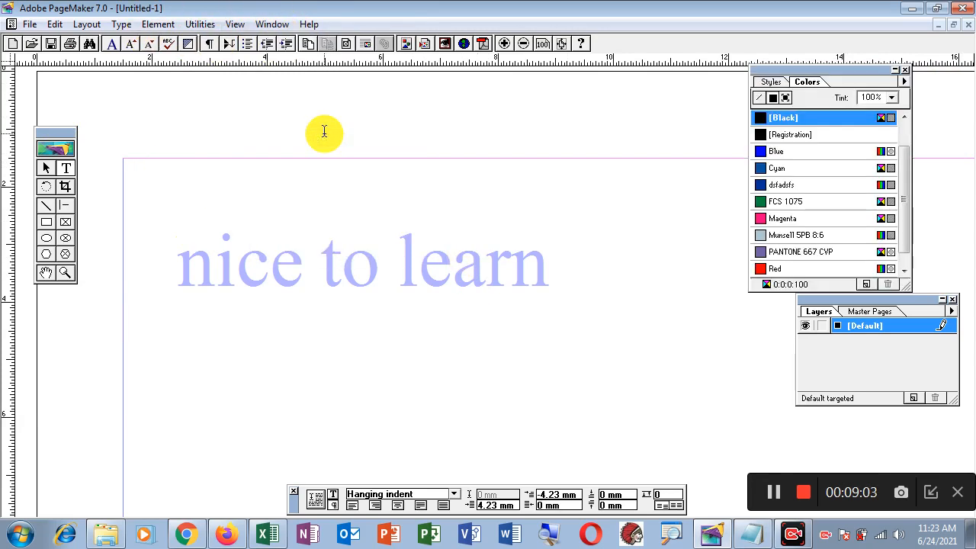
{"action": "left_click", "coordinate": [905, 71]}
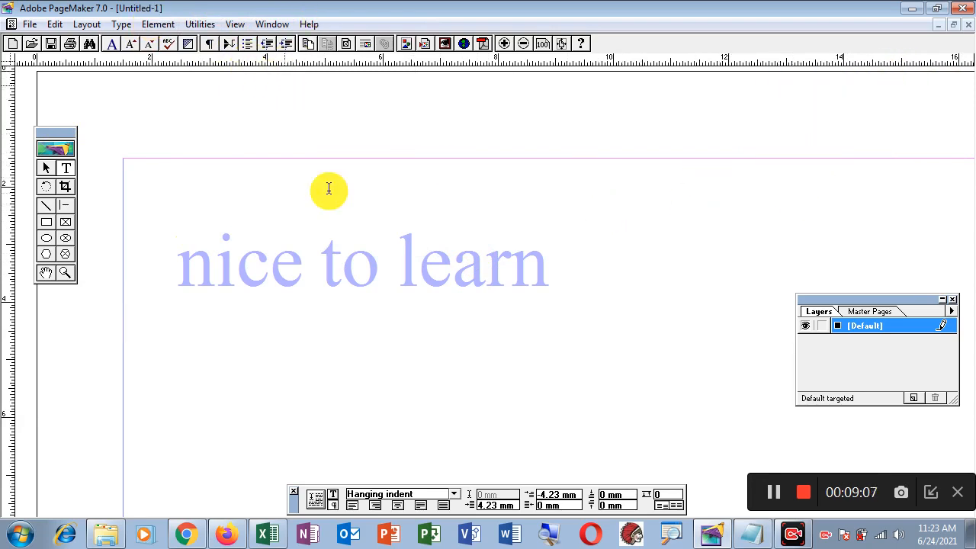
Step: Show the Colors palette and remove the Magenta color, changing all its items and tints to black
{"action": "key", "text": "ctrl+j"}
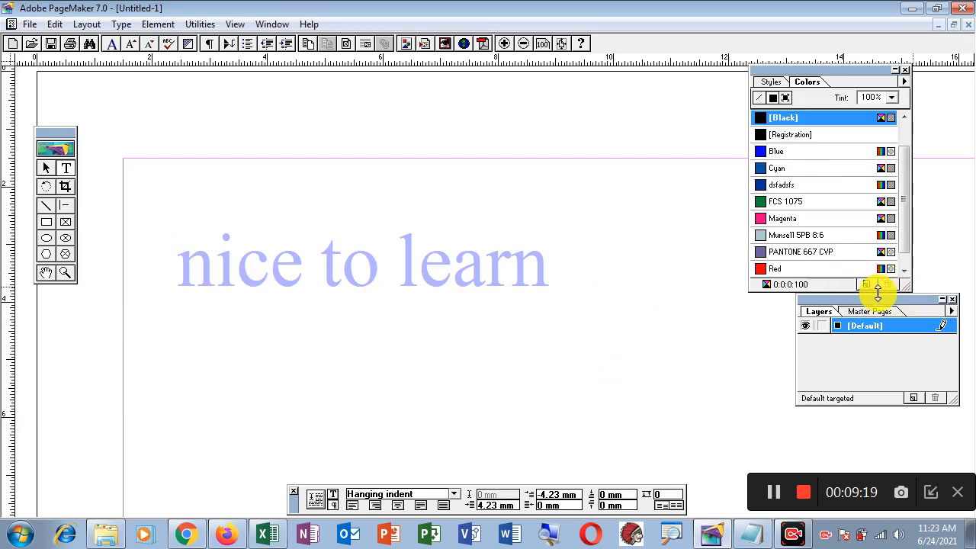
{"action": "left_click", "coordinate": [801, 221]}
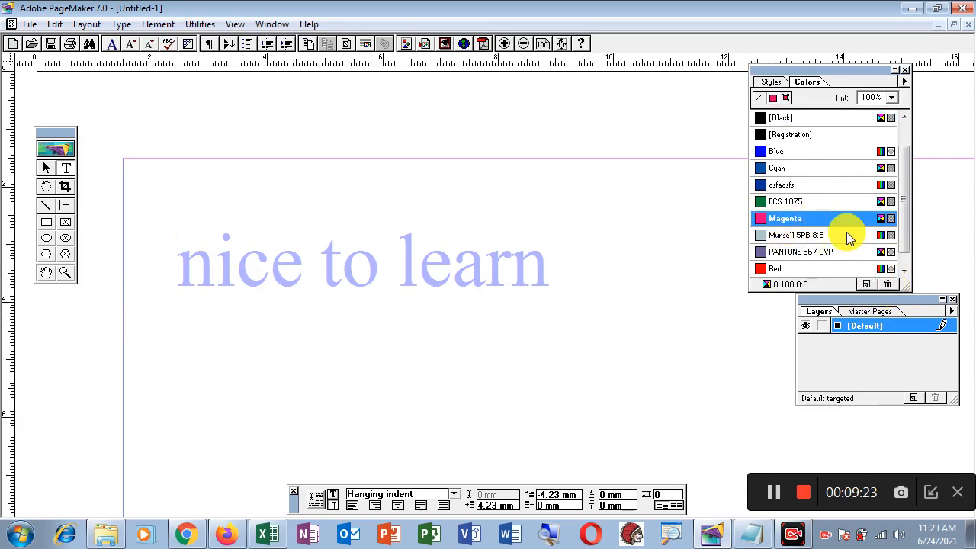
{"action": "left_click", "coordinate": [890, 287]}
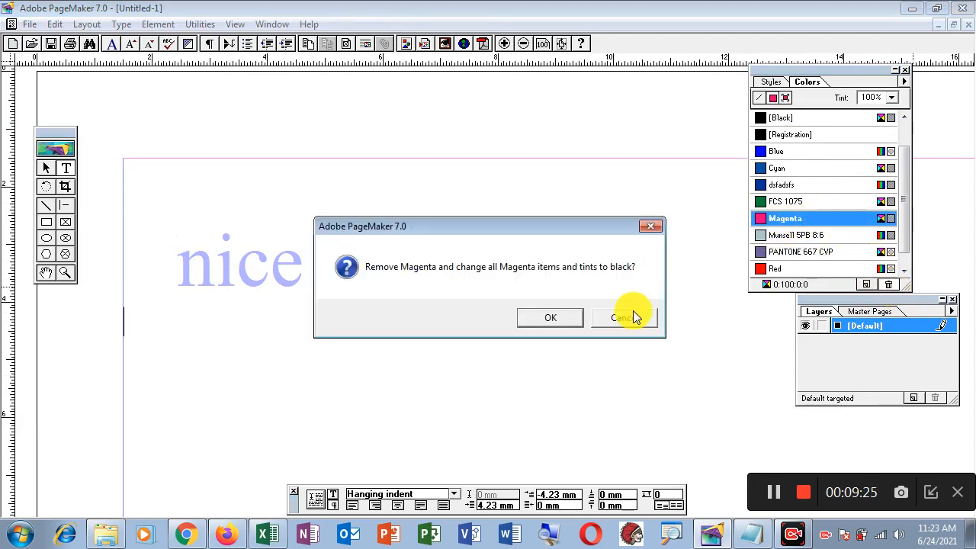
{"action": "left_click", "coordinate": [552, 320]}
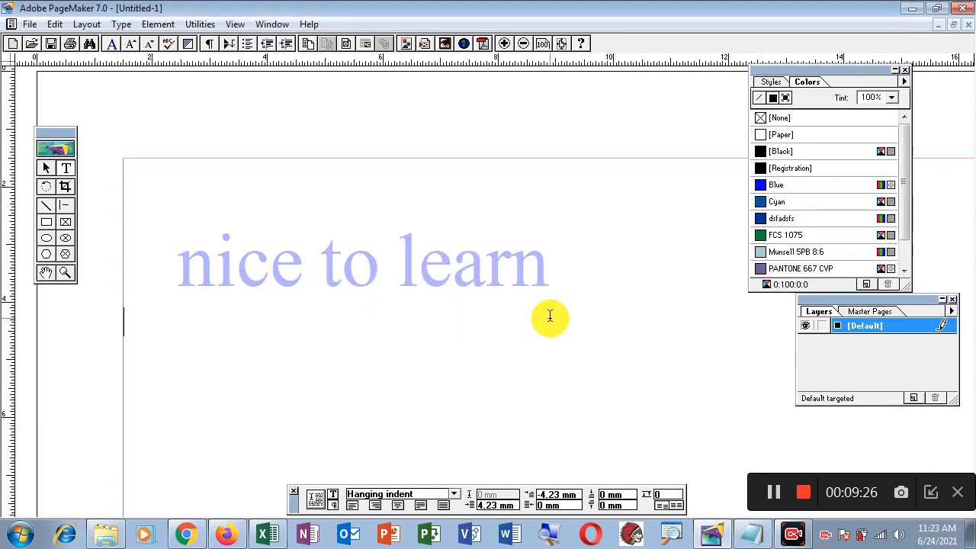
Step: Start a new spot color, open the FOCOLTONE library without picking a swatch, and name the color "afdasfdsa"
{"action": "left_click", "coordinate": [867, 285]}
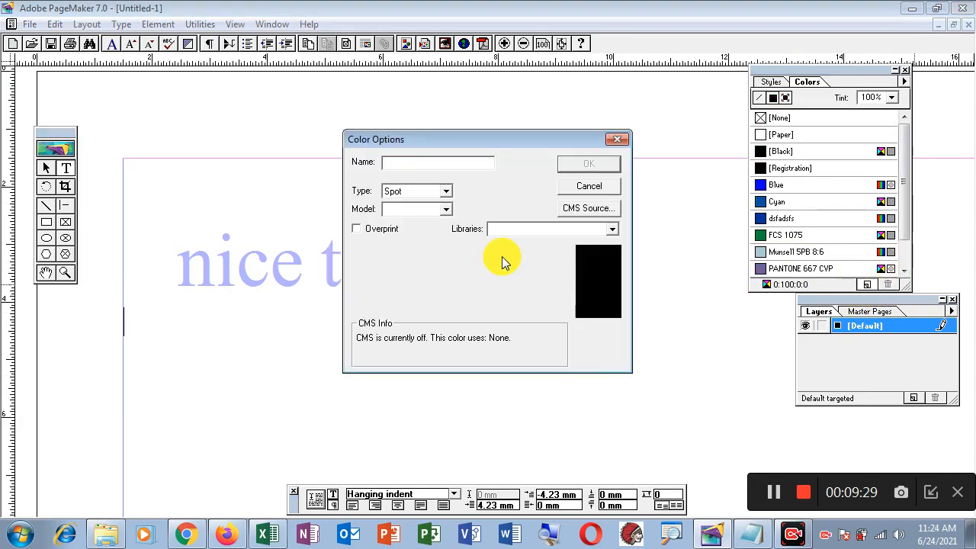
{"action": "left_click", "coordinate": [613, 230]}
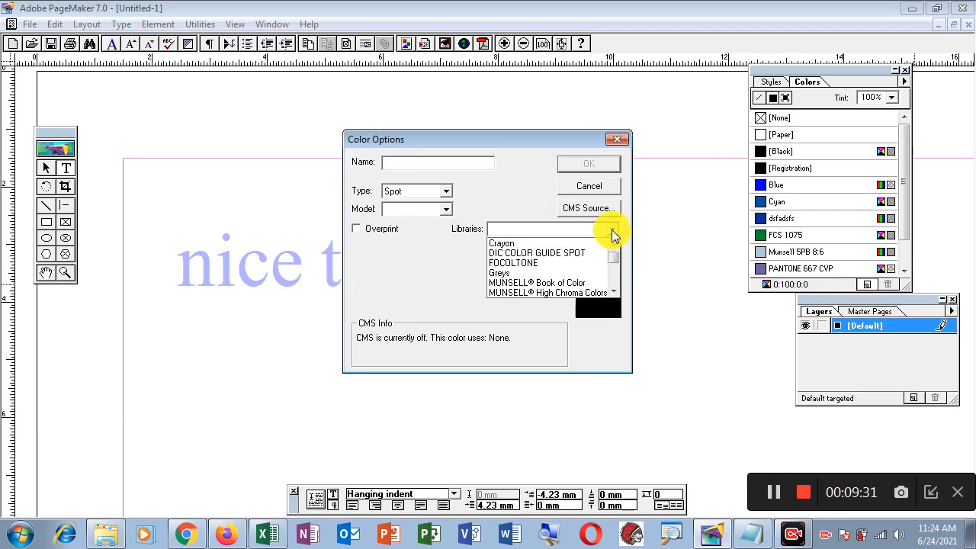
{"action": "left_click", "coordinate": [581, 264]}
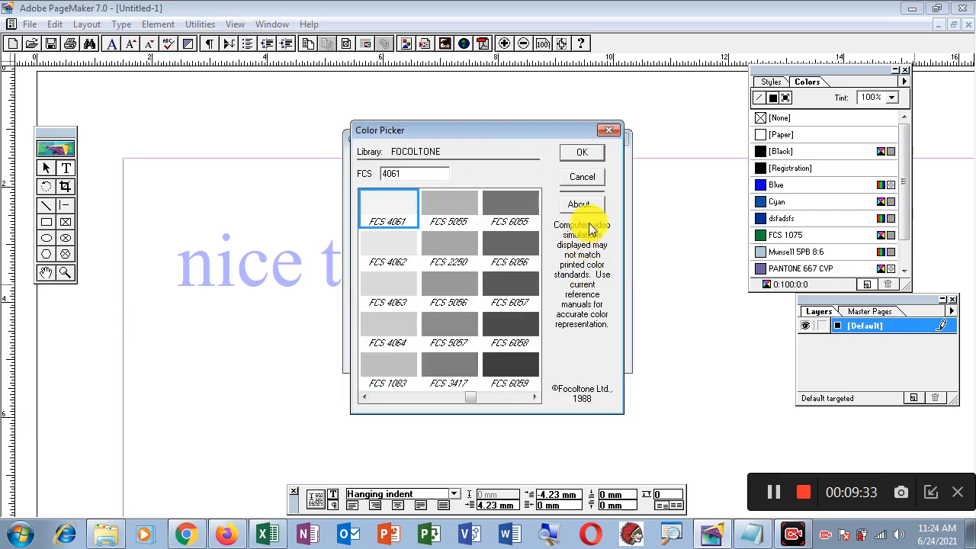
{"action": "left_click", "coordinate": [585, 183]}
{"action": "left_click", "coordinate": [407, 163]}
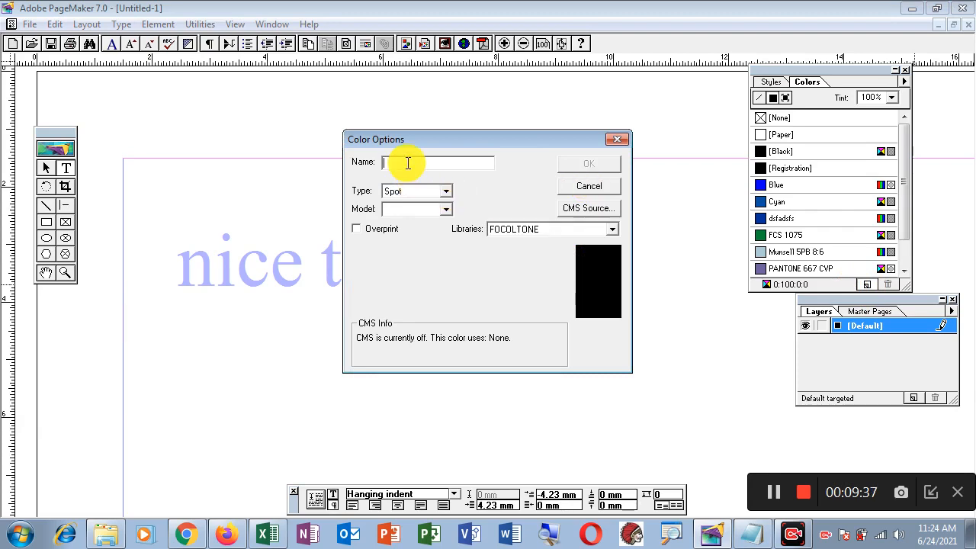
{"action": "type", "text": "afdasfdsa"}
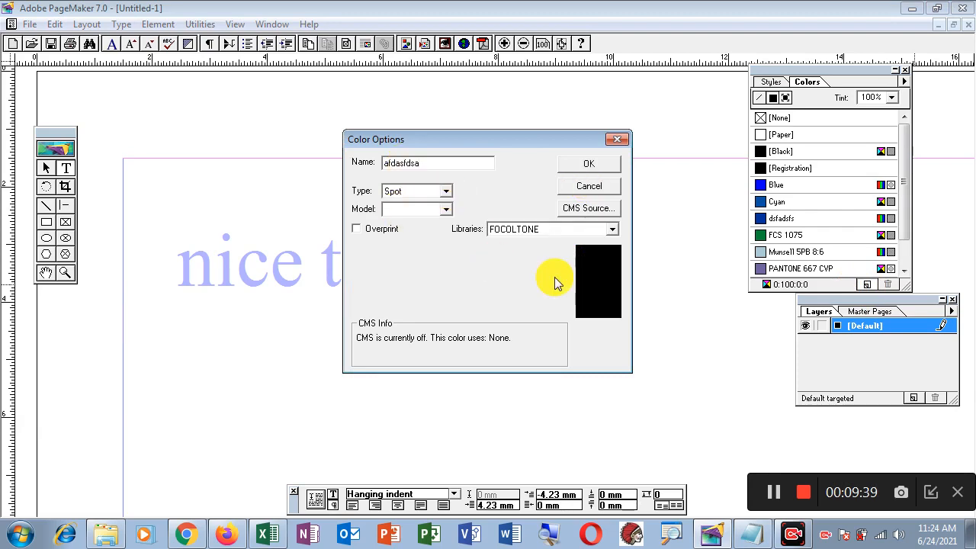
Step: Try the HLS model for the new color with hue 335 degrees, lightness 100% and saturation 100%
{"action": "left_click", "coordinate": [446, 209]}
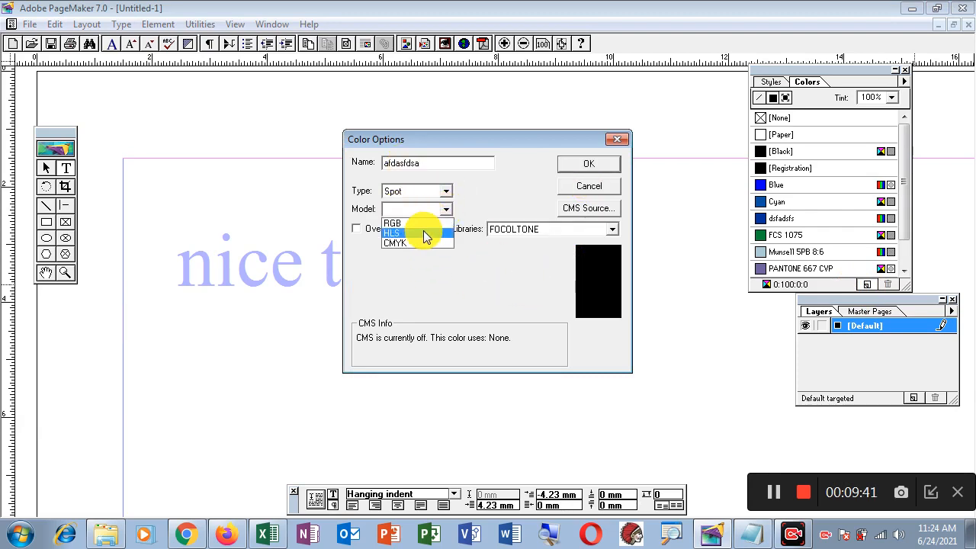
{"action": "left_click", "coordinate": [423, 233]}
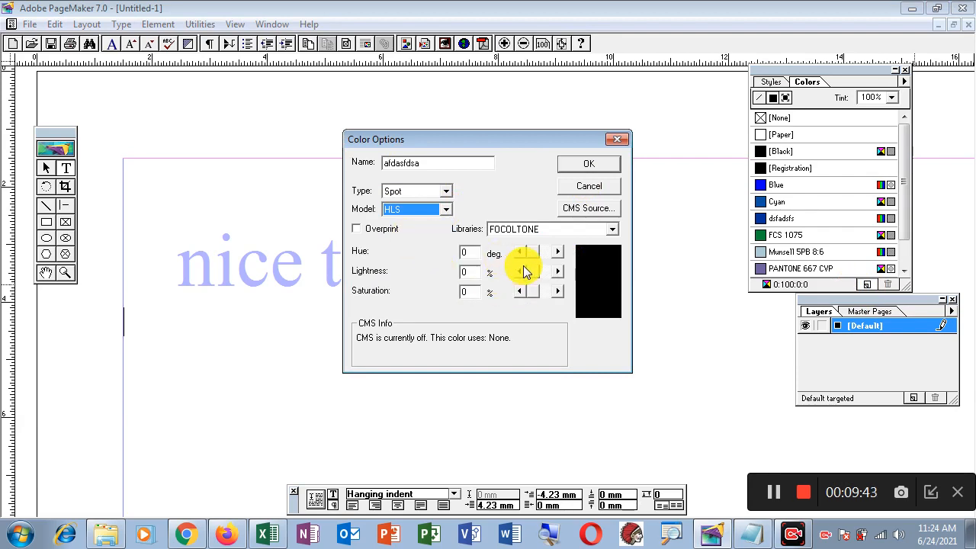
{"action": "left_click_drag", "start_coordinate": [538, 253], "coordinate": [588, 283]}
Step: Define the new color in the CMYK model as cyan 67%, magenta 100%, yellow 13% and black 0%, and save it
{"action": "left_click", "coordinate": [446, 209]}
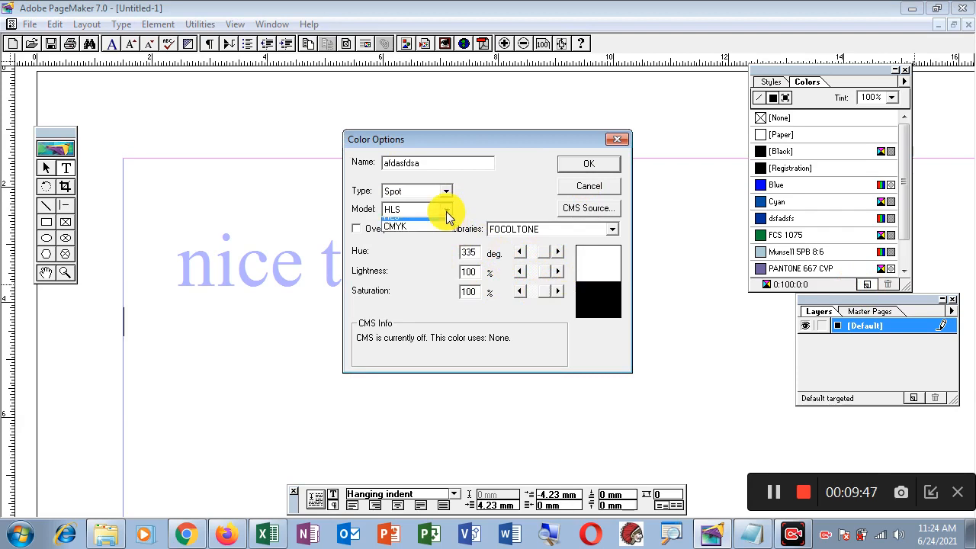
{"action": "left_click", "coordinate": [427, 241]}
{"action": "mouse_move", "coordinate": [536, 271]}
{"action": "left_mouse_down"}
{"action": "mouse_move", "coordinate": [549, 273]}
{"action": "mouse_move", "coordinate": [540, 253]}
{"action": "left_mouse_up"}
{"action": "mouse_move", "coordinate": [540, 294]}
{"action": "left_mouse_down"}
{"action": "mouse_move", "coordinate": [545, 313]}
{"action": "mouse_move", "coordinate": [532, 311]}
{"action": "mouse_move", "coordinate": [529, 293]}
{"action": "left_mouse_up"}
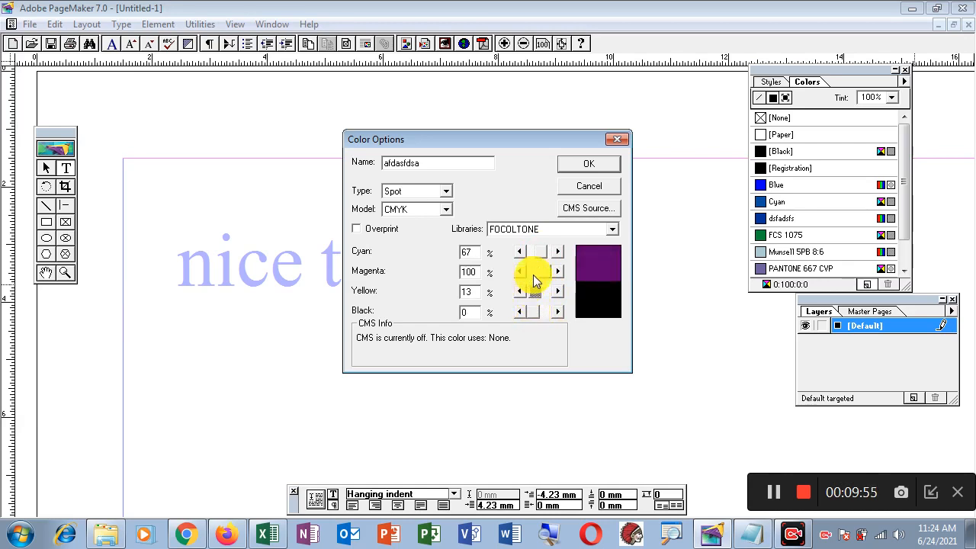
{"action": "left_click", "coordinate": [588, 163]}
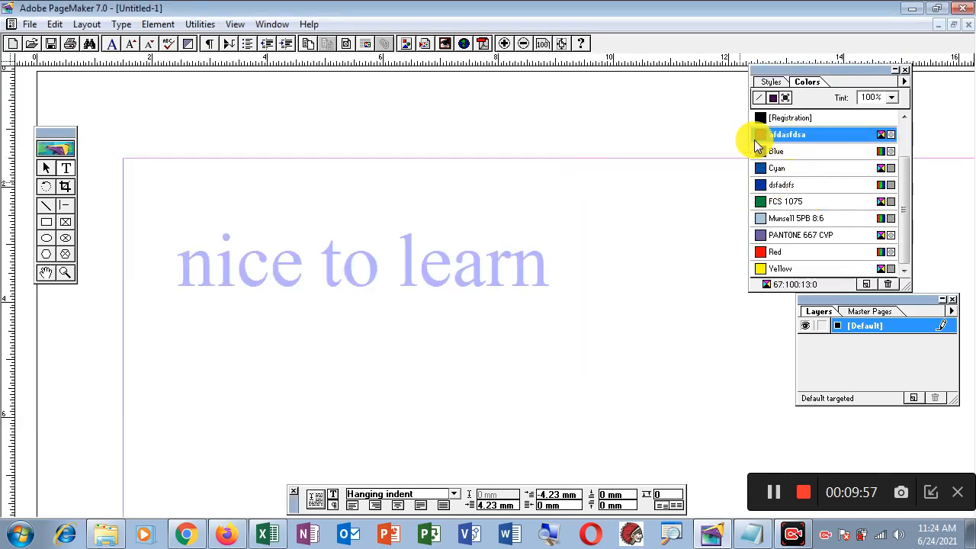